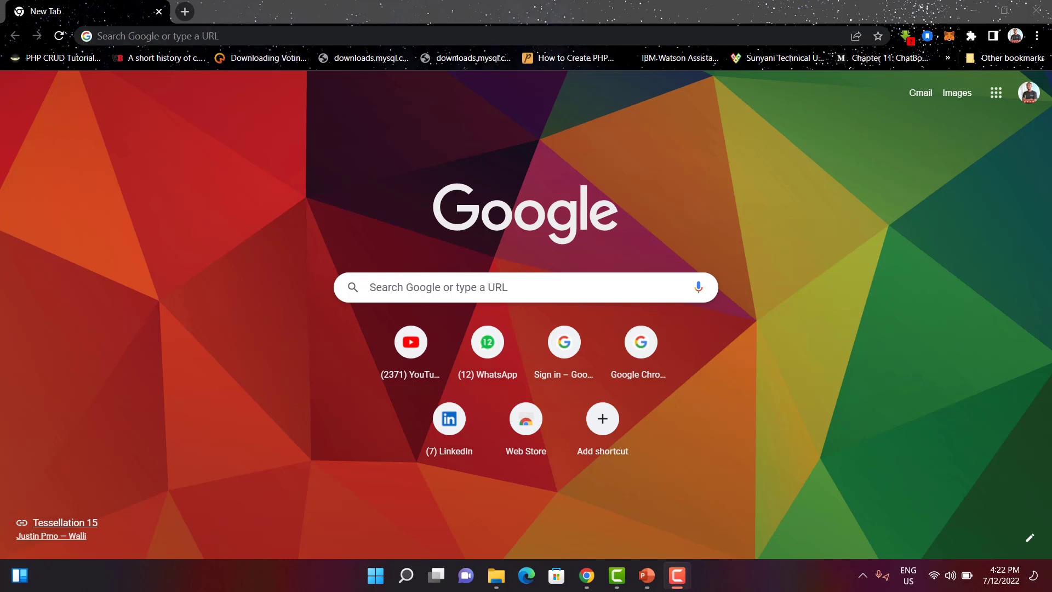
Step: Search Google for flutter and open the Flutter website from the results
click(378, 36)
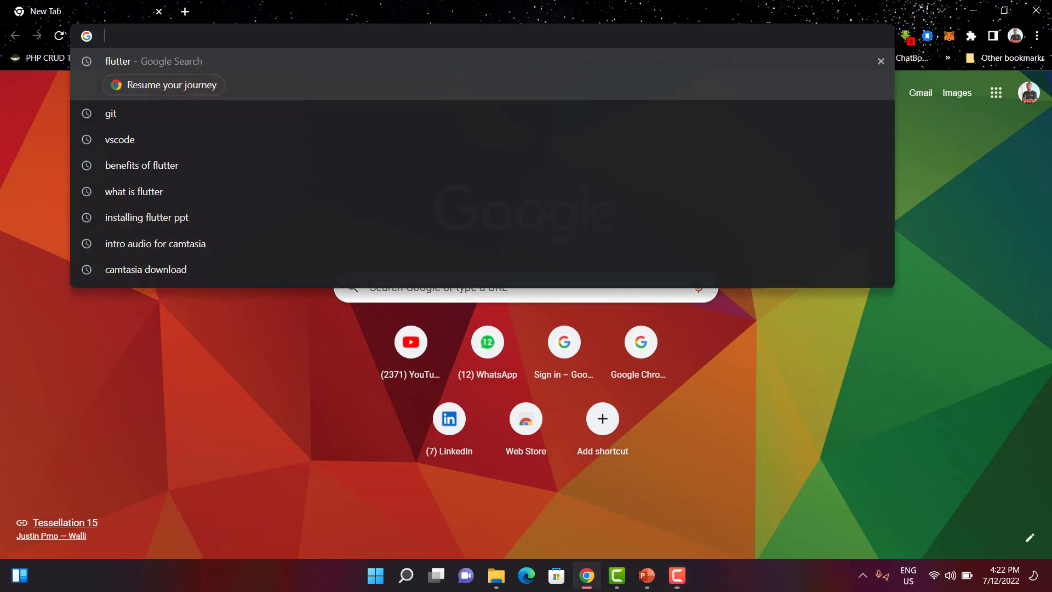
text(flutter)
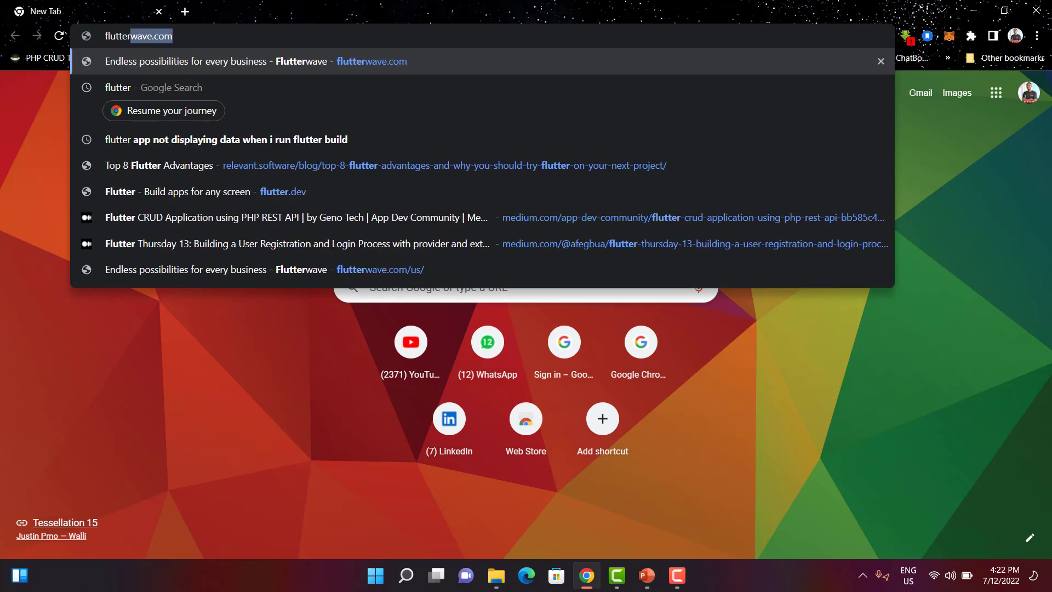
key(Delete)
key(Return)
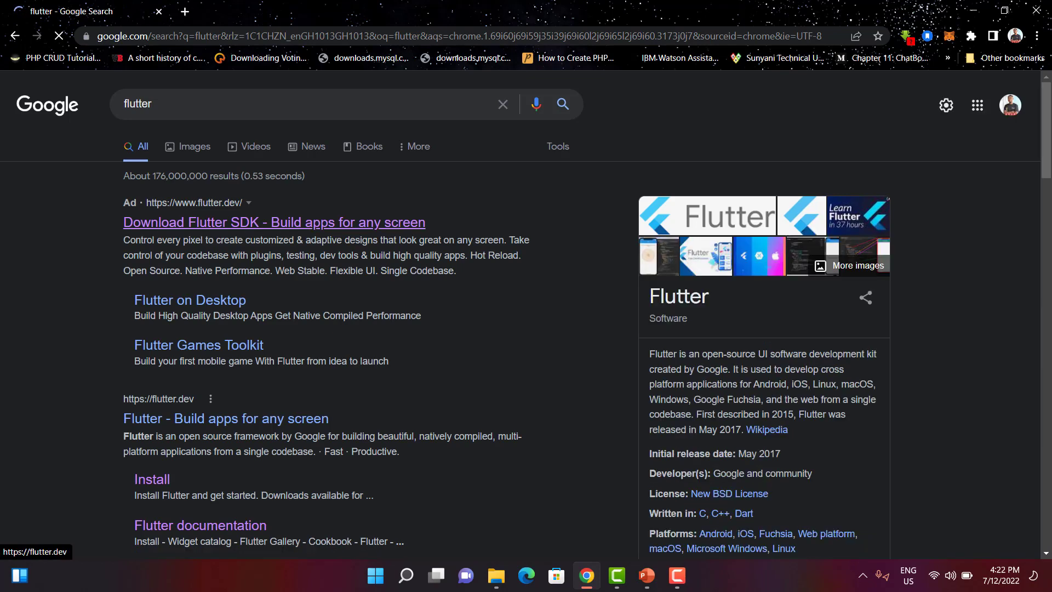
click(274, 223)
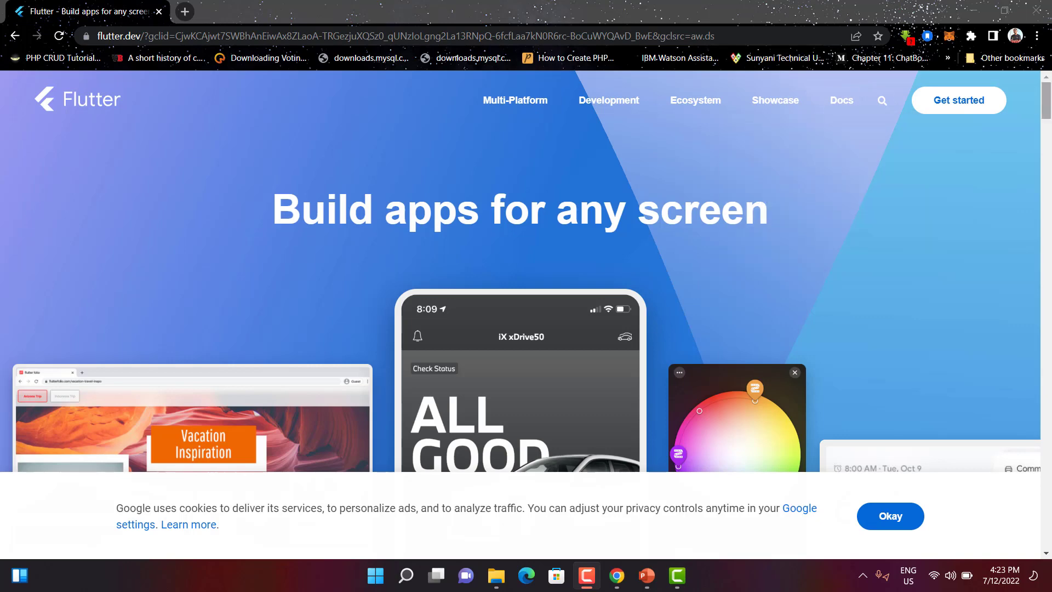
Step: Dismiss the cookie notice on the Flutter homepage
scroll(526, 274, down, 8)
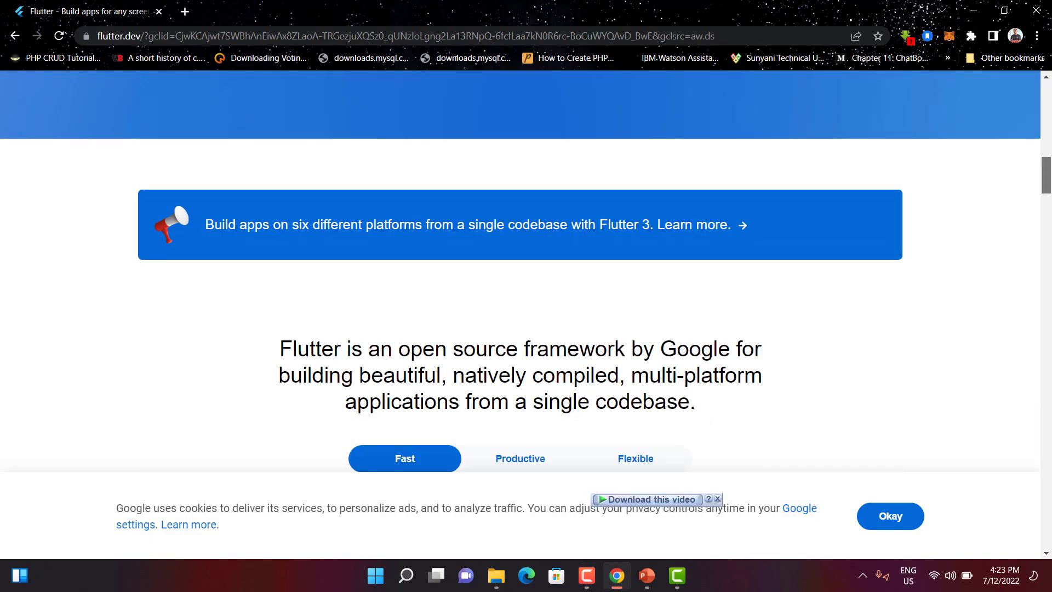
scroll(526, 274, down, 3)
scroll(526, 274, down, 5)
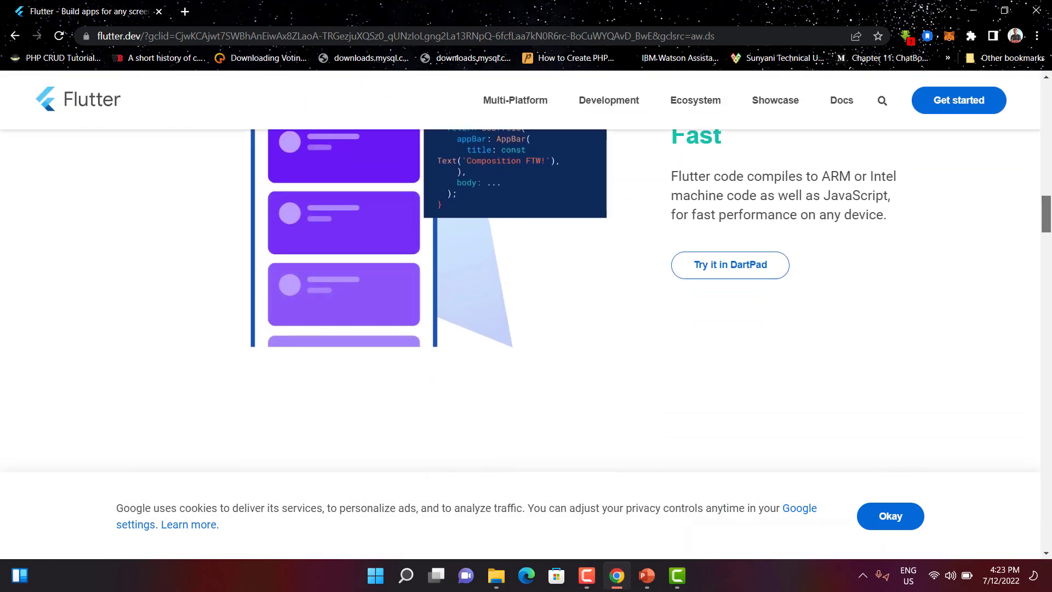
scroll(527, 274, down, 5)
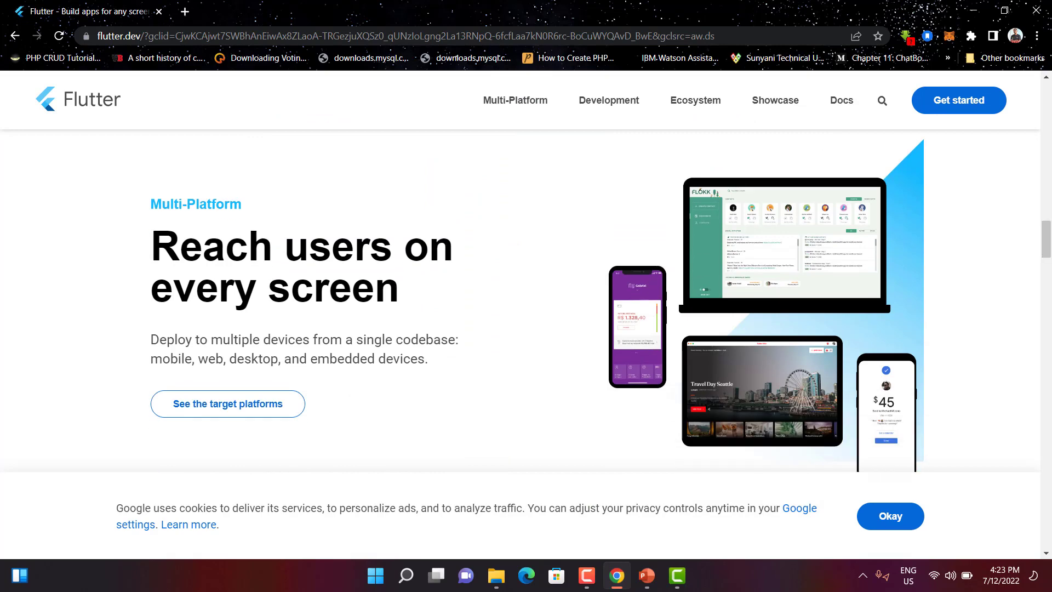
click(890, 517)
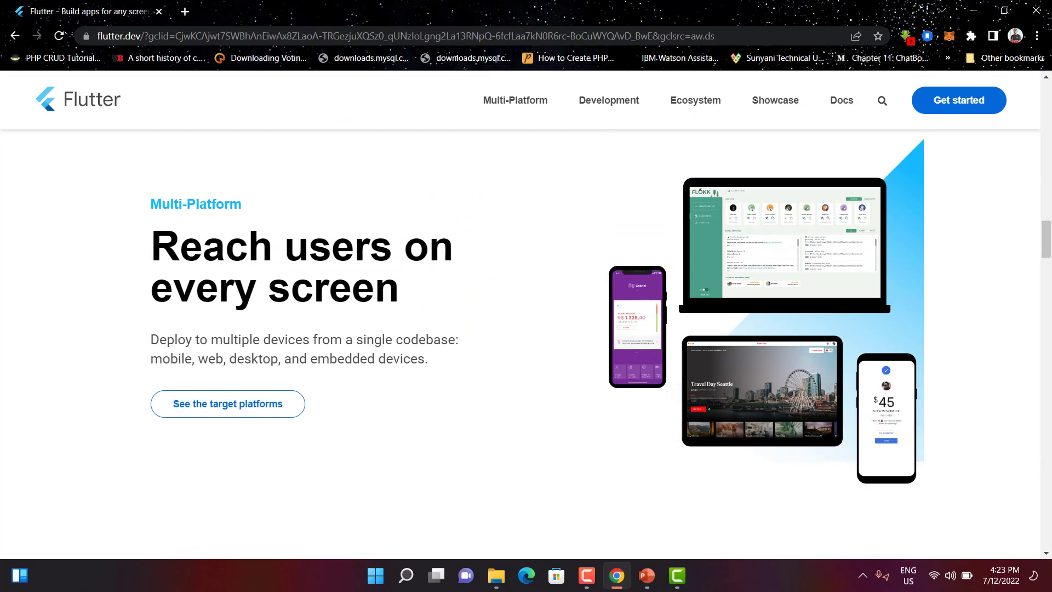
Step: Scroll through the rest of the Flutter homepage
scroll(526, 307, down, 8)
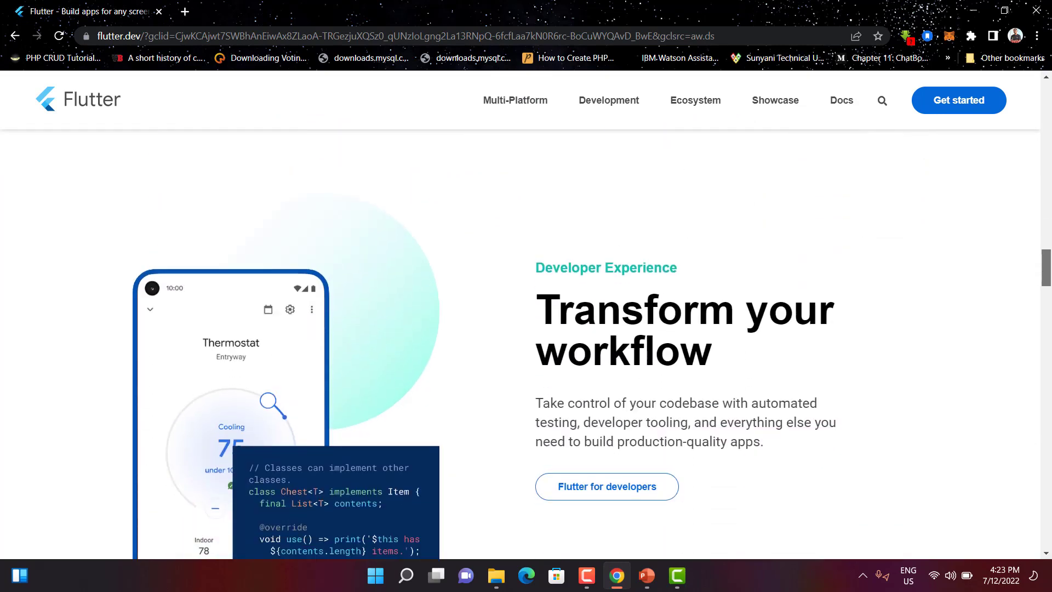
scroll(526, 307, down, 9)
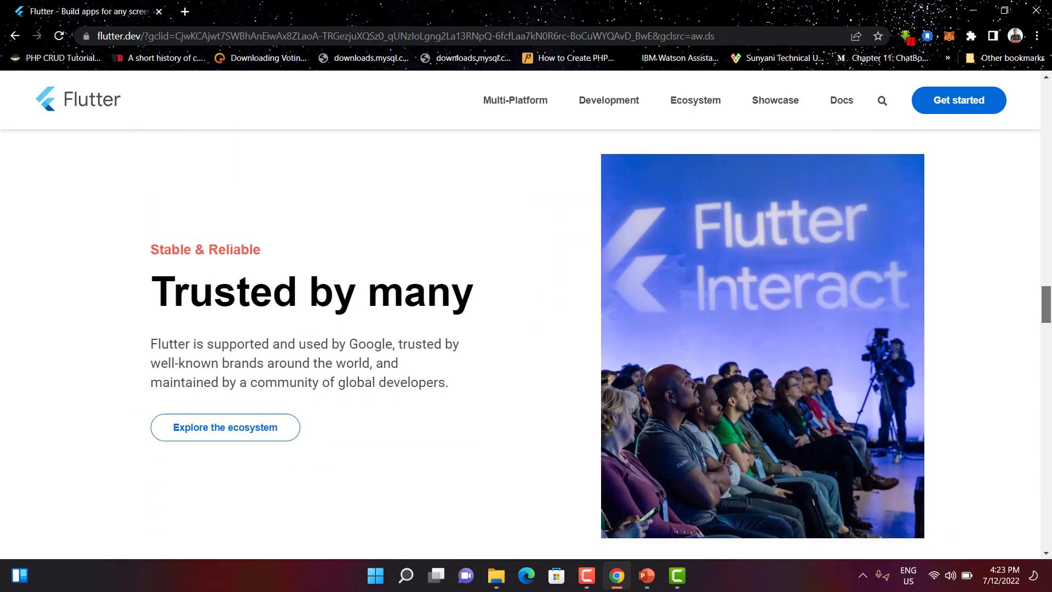
scroll(527, 307, down, 9)
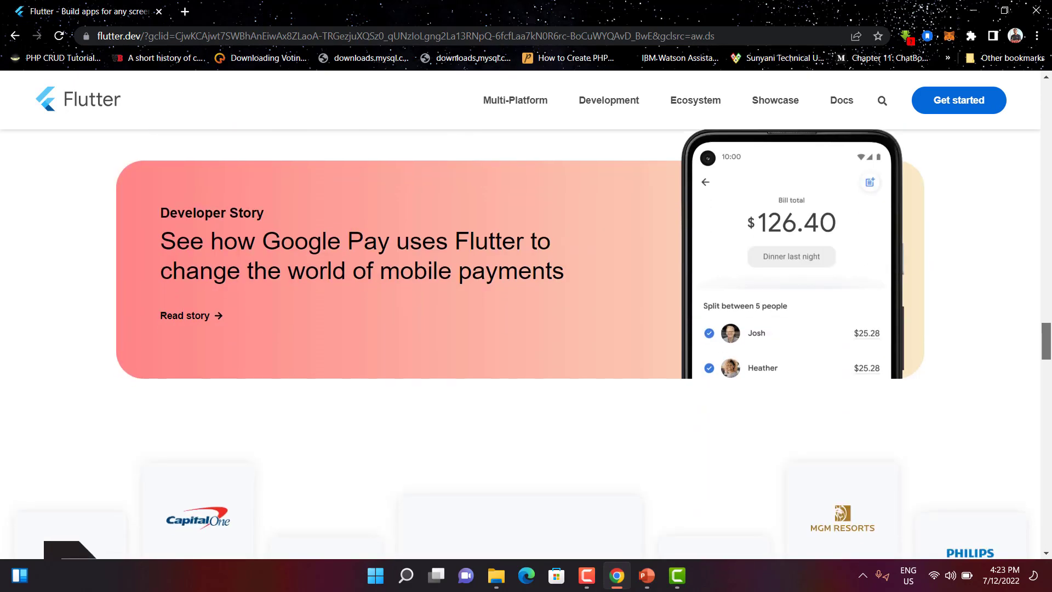
scroll(526, 307, down, 9)
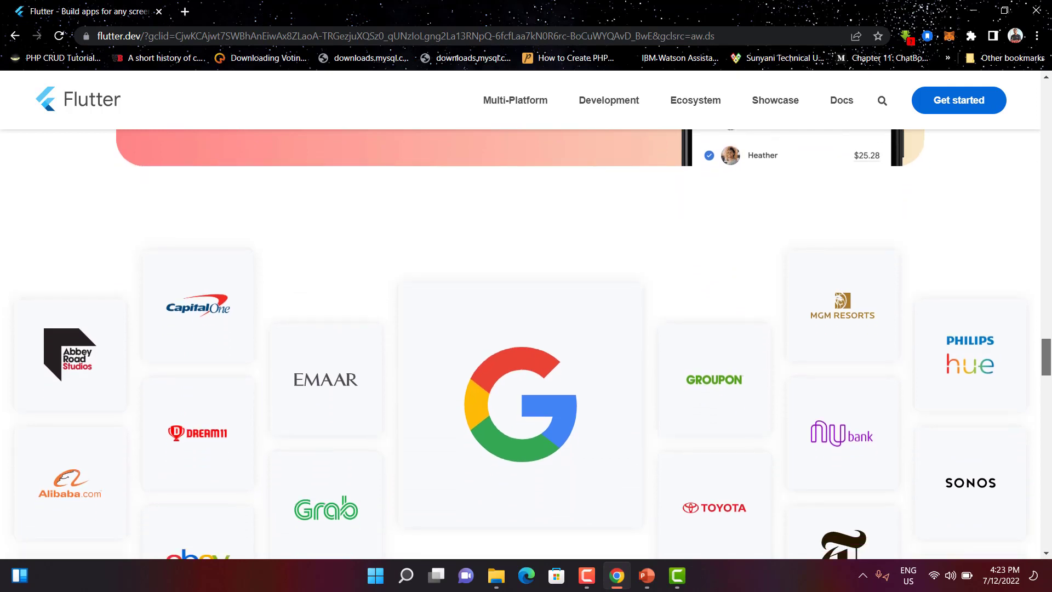
scroll(526, 307, up, 9)
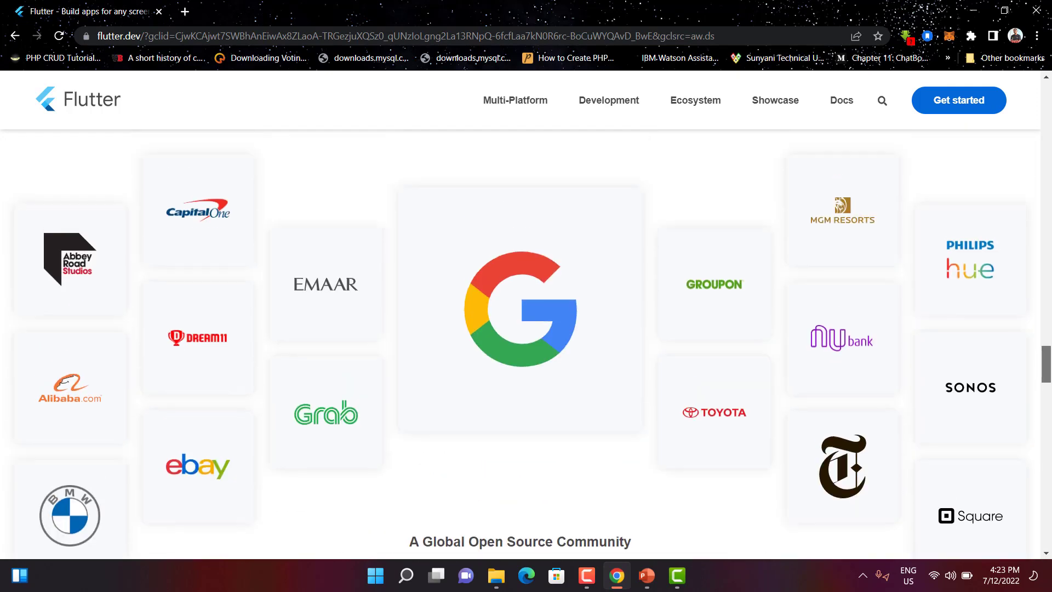
drag(1047, 327, 1047, 329)
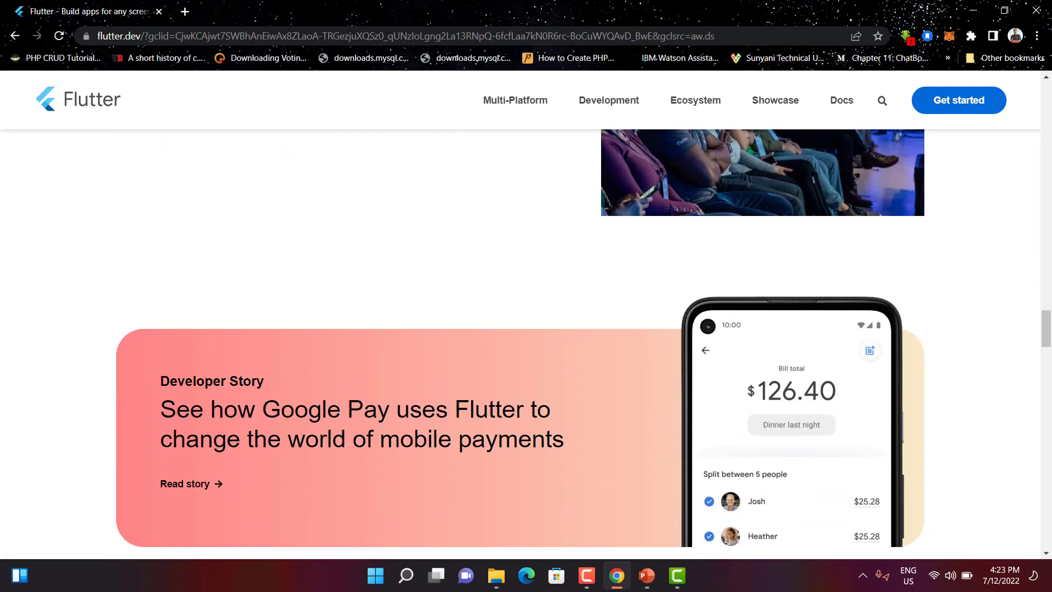
Step: Open the Install Flutter documentation and choose the Windows installation guide
mouse_move(515, 100)
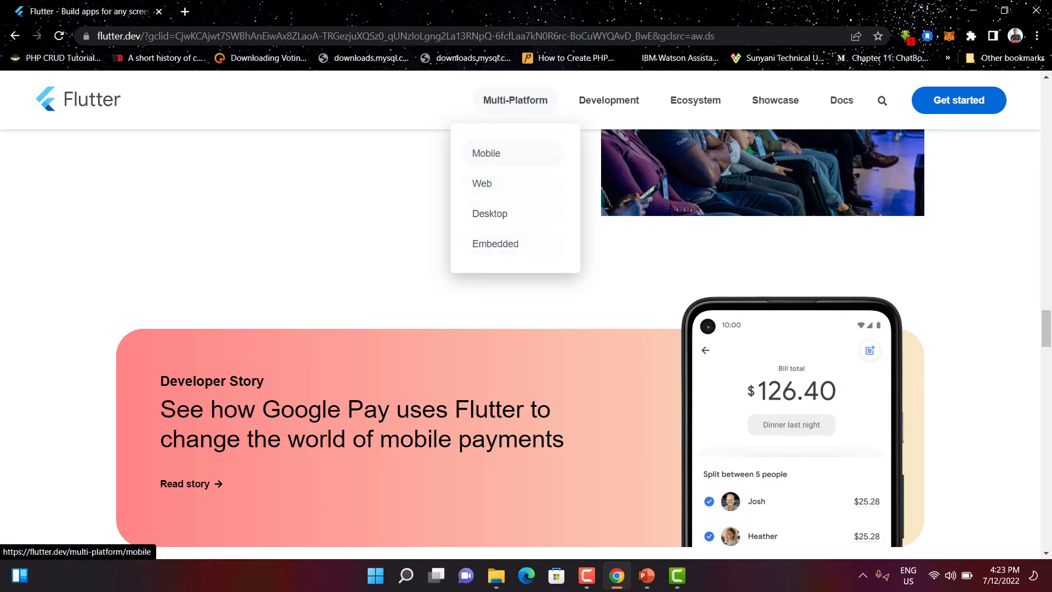
mouse_move(609, 100)
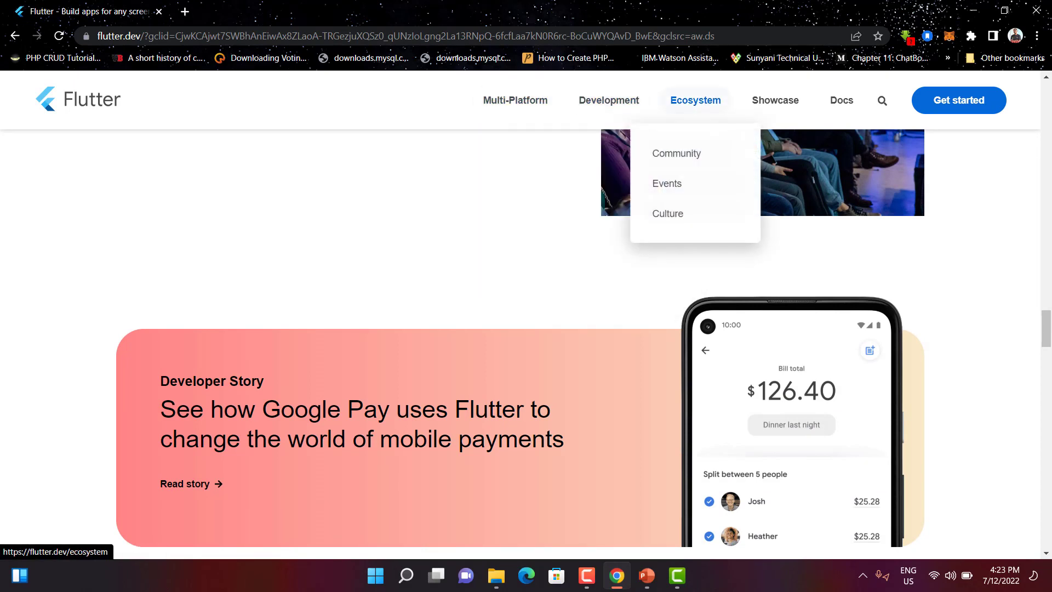
mouse_move(842, 100)
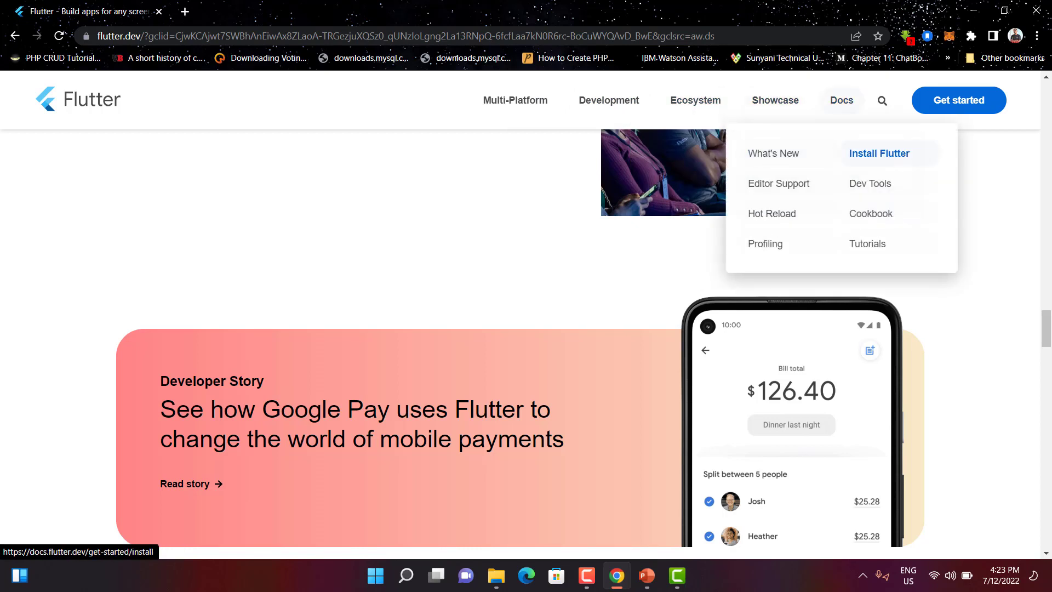
click(879, 153)
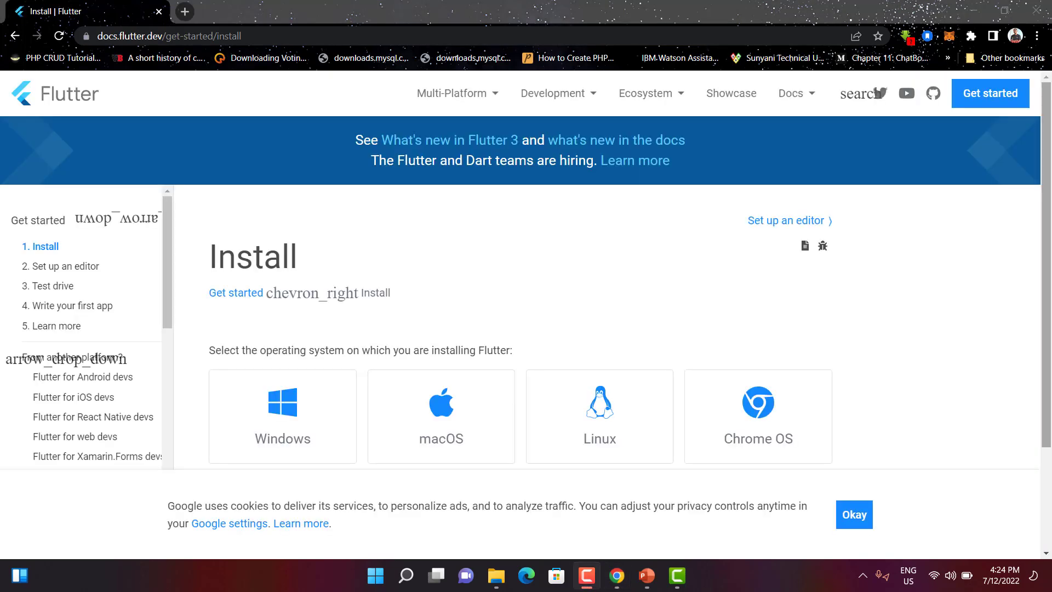
scroll(526, 274, down, 1)
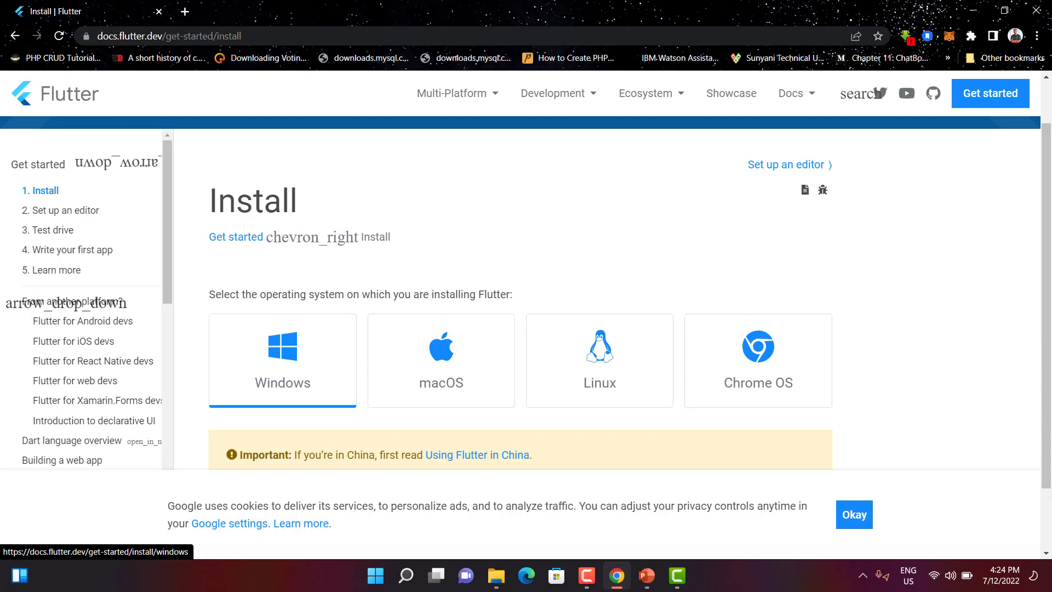
click(283, 360)
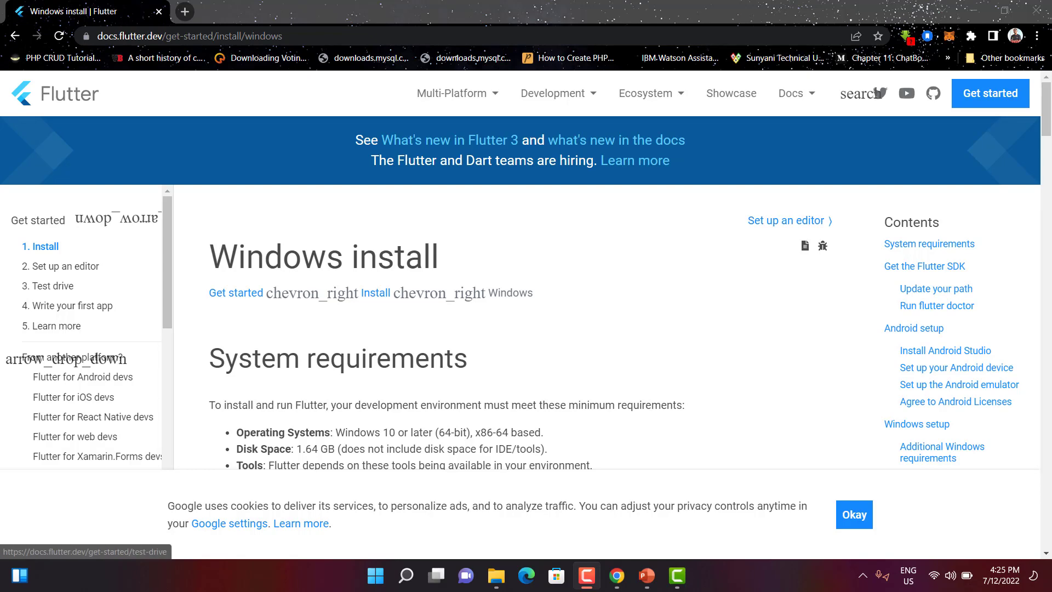
Step: Read the System requirements section of the Windows install guide
scroll(526, 293, down, 5)
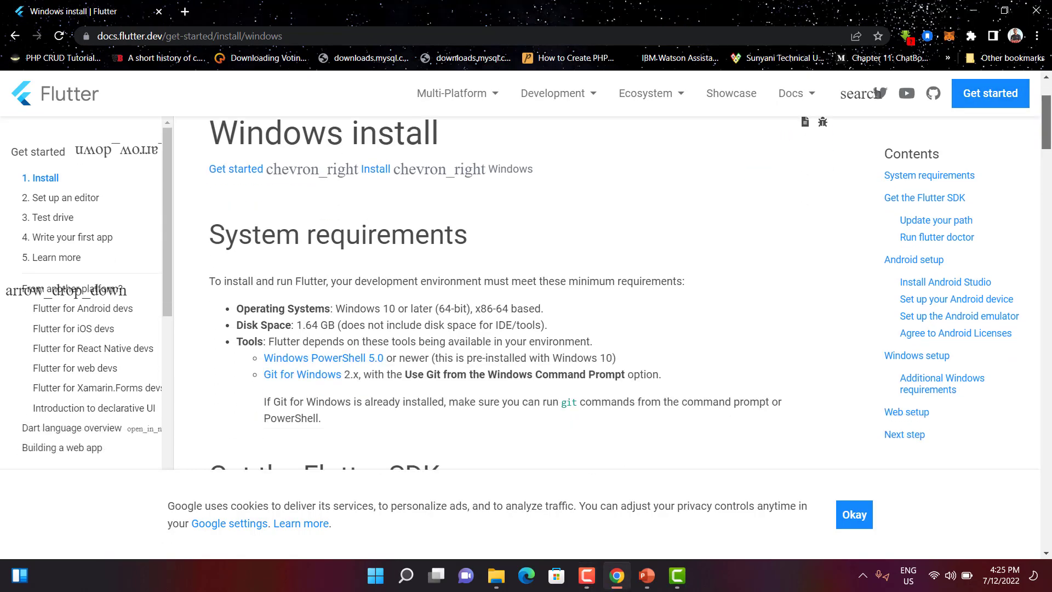
scroll(526, 293, up, 2)
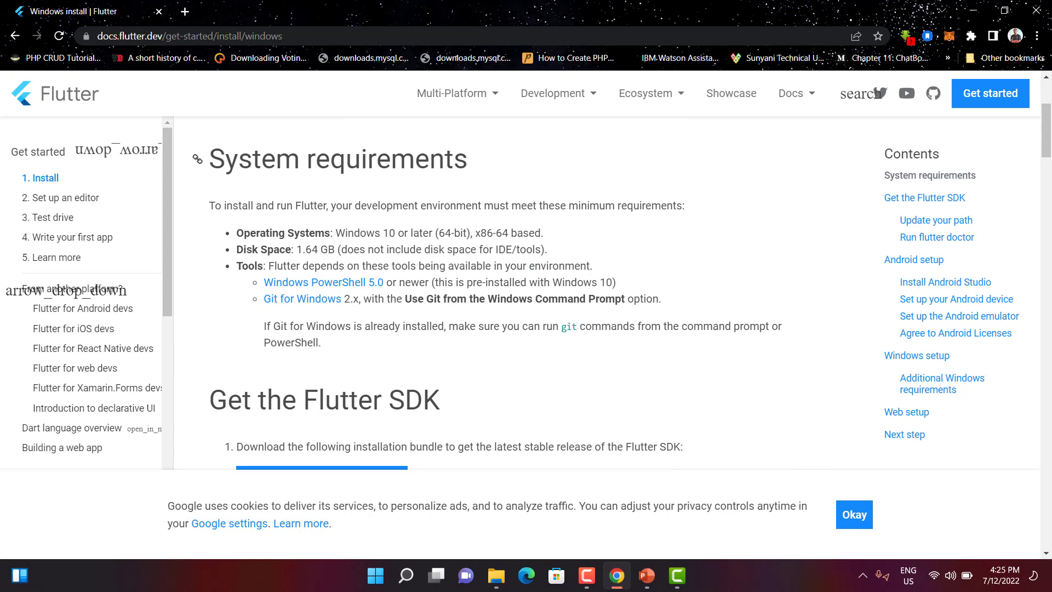
drag(225, 158, 468, 160)
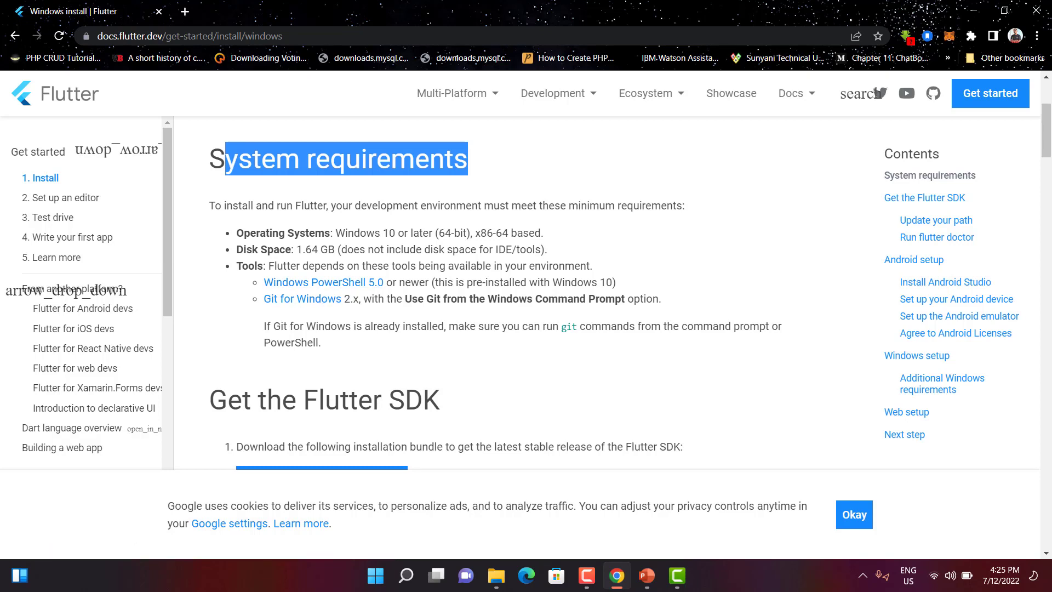
Step: Download the flutter_windows_3.0.4-stable.zip SDK bundle with the download manager
scroll(521, 291, down, 3)
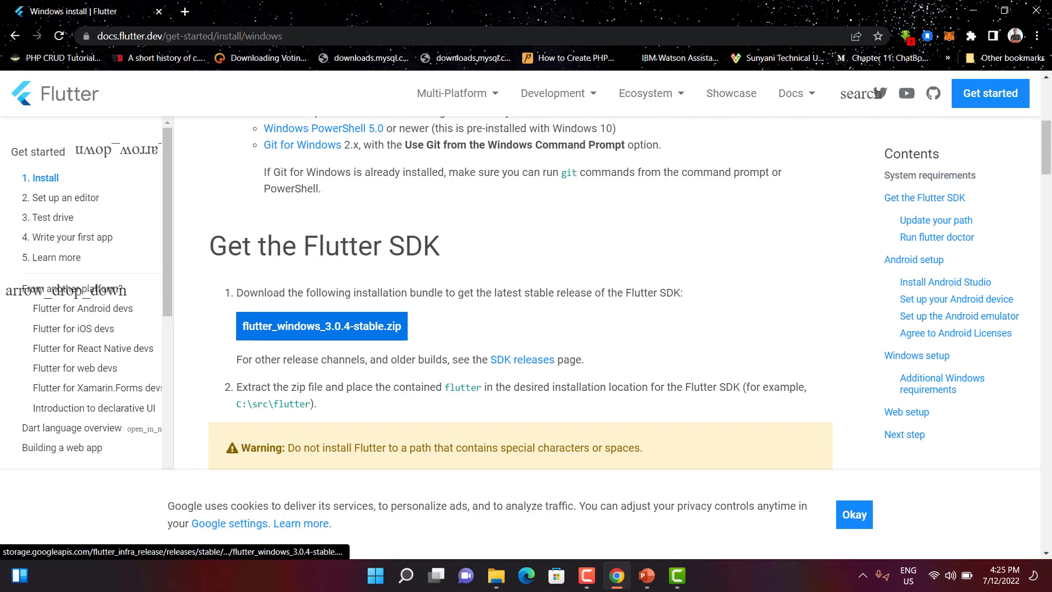
click(321, 326)
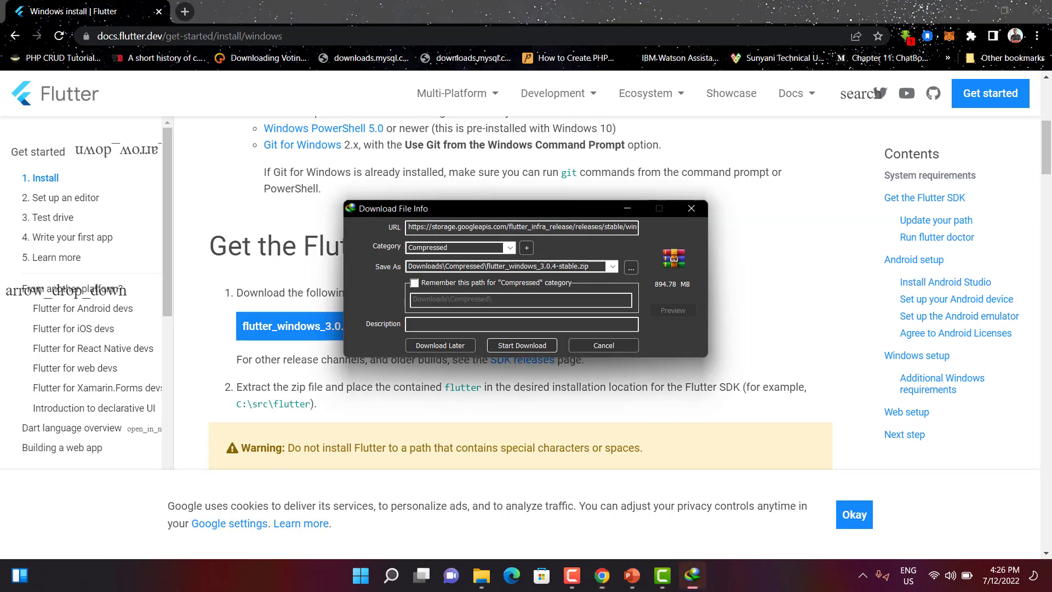
key(Return)
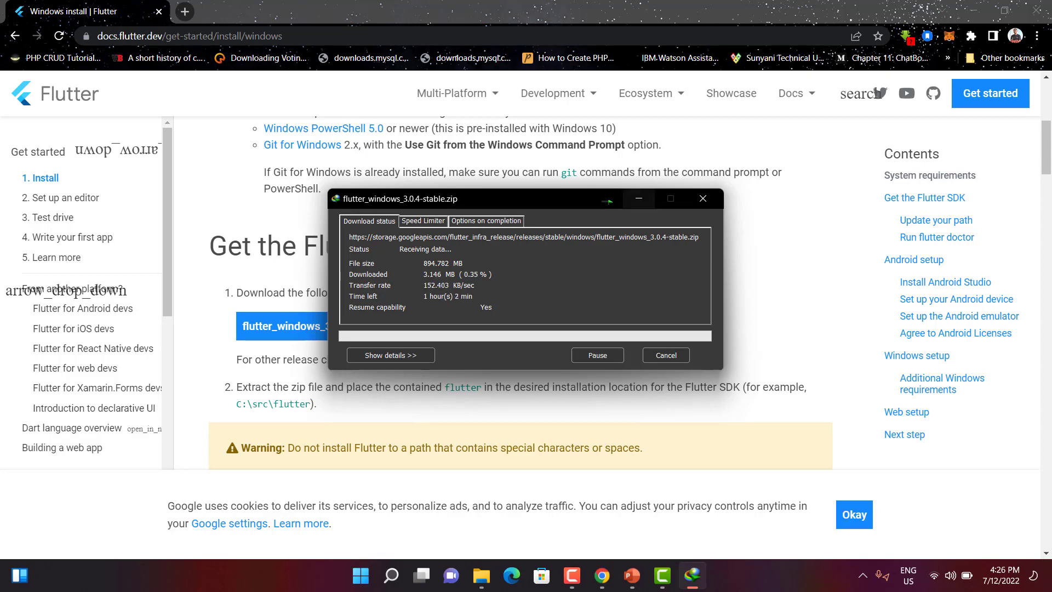
click(639, 198)
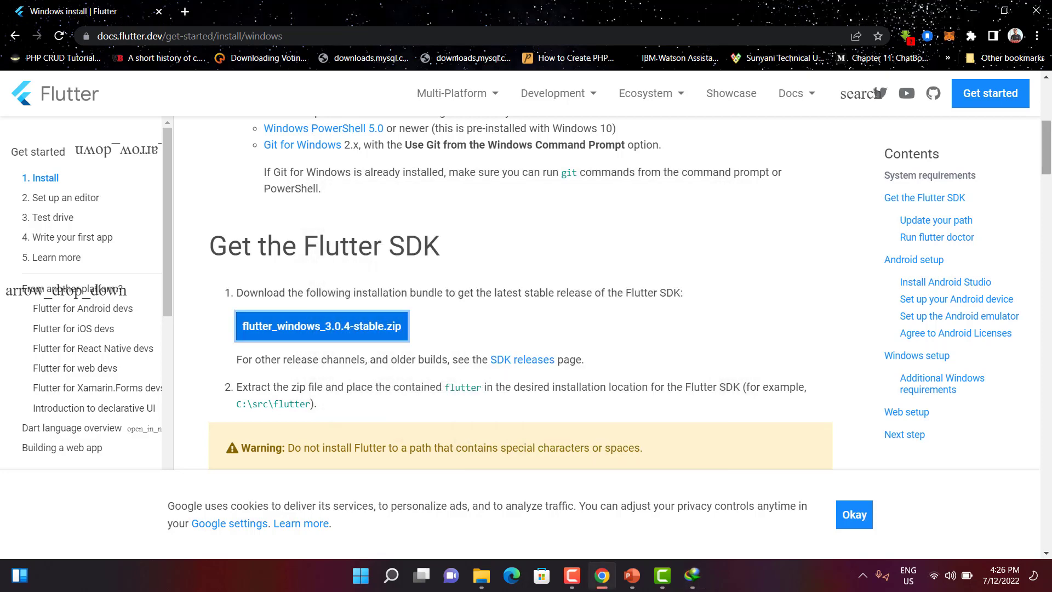
Step: Read through the SDK extraction, path update, flutter doctor and Android setup instructions
scroll(521, 291, down, 3)
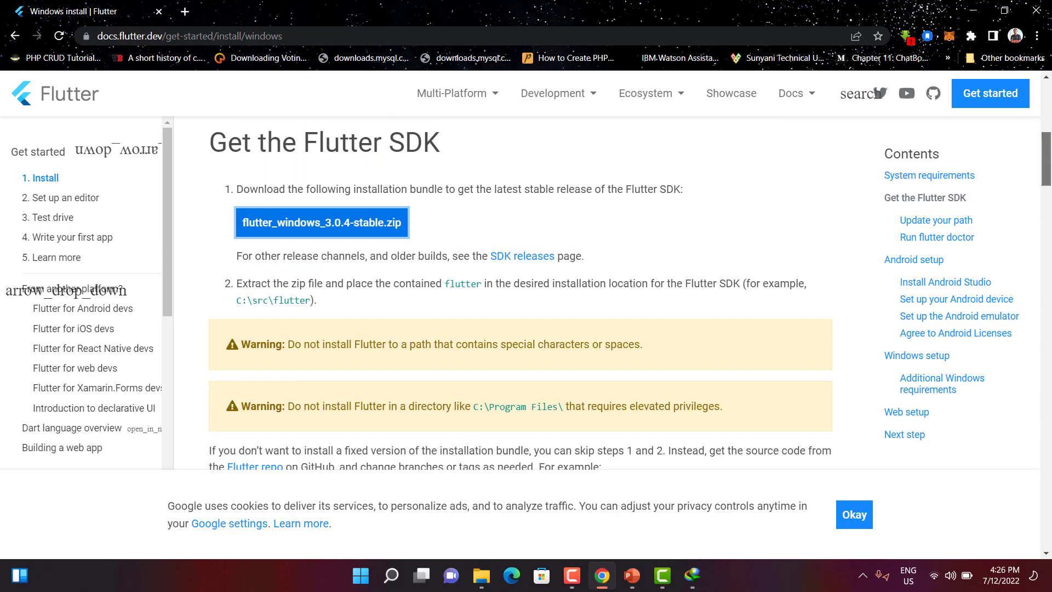
scroll(521, 290, up, 1)
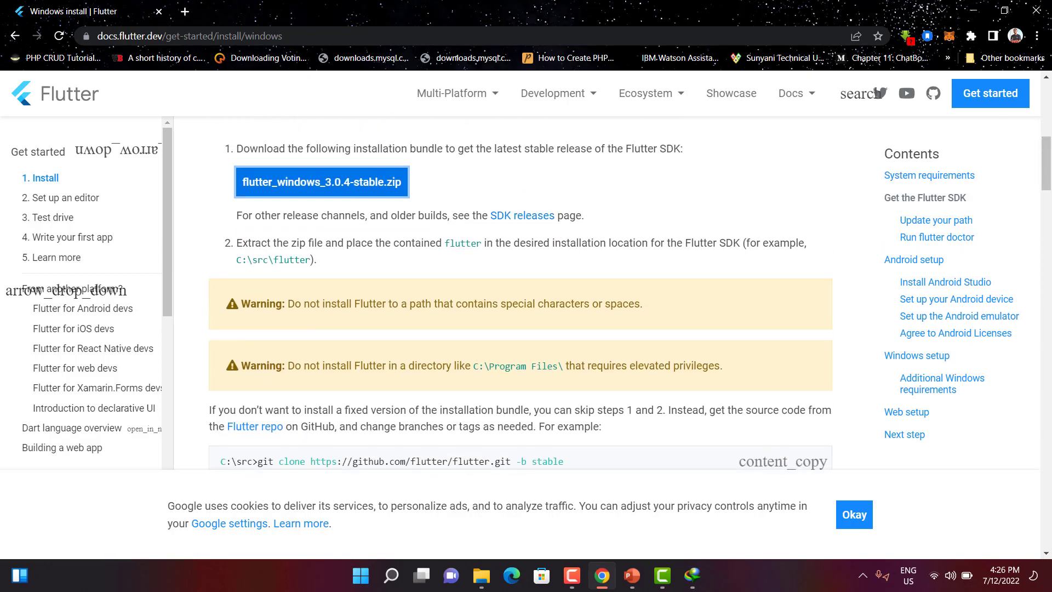
scroll(521, 291, down, 5)
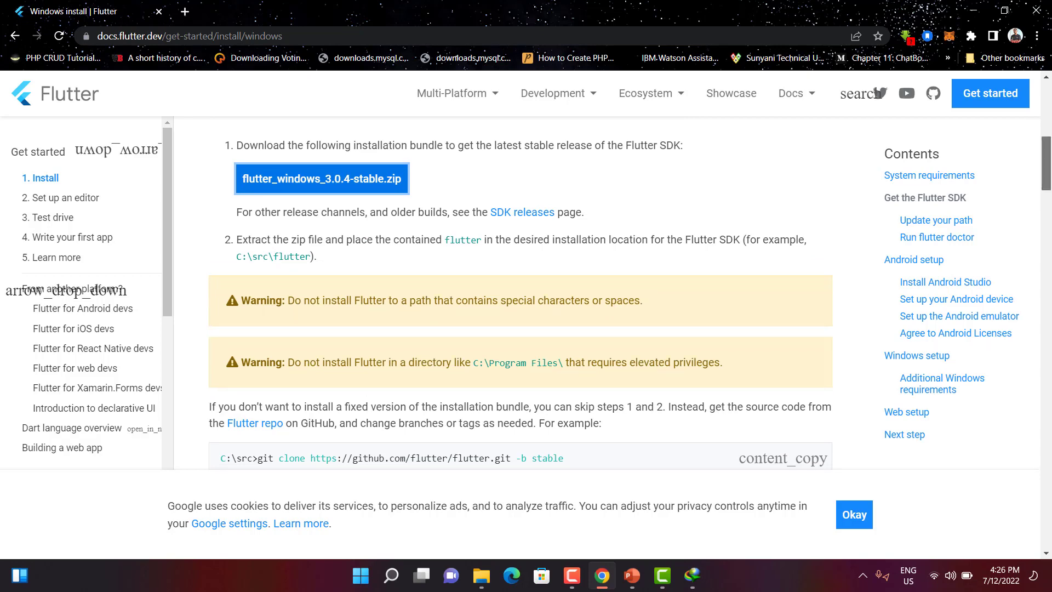
scroll(521, 290, down, 10)
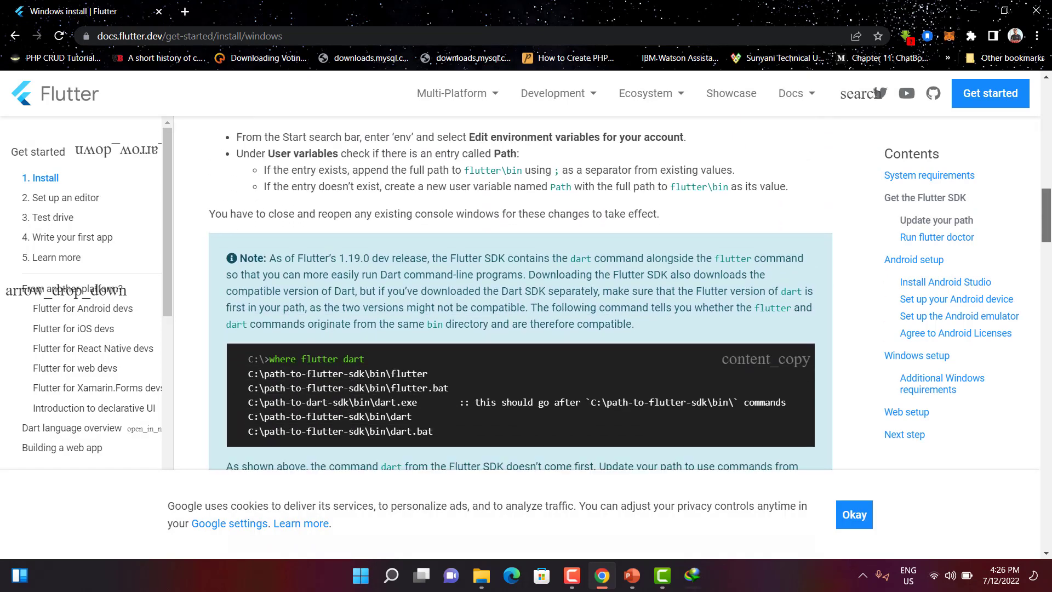
scroll(521, 290, down, 10)
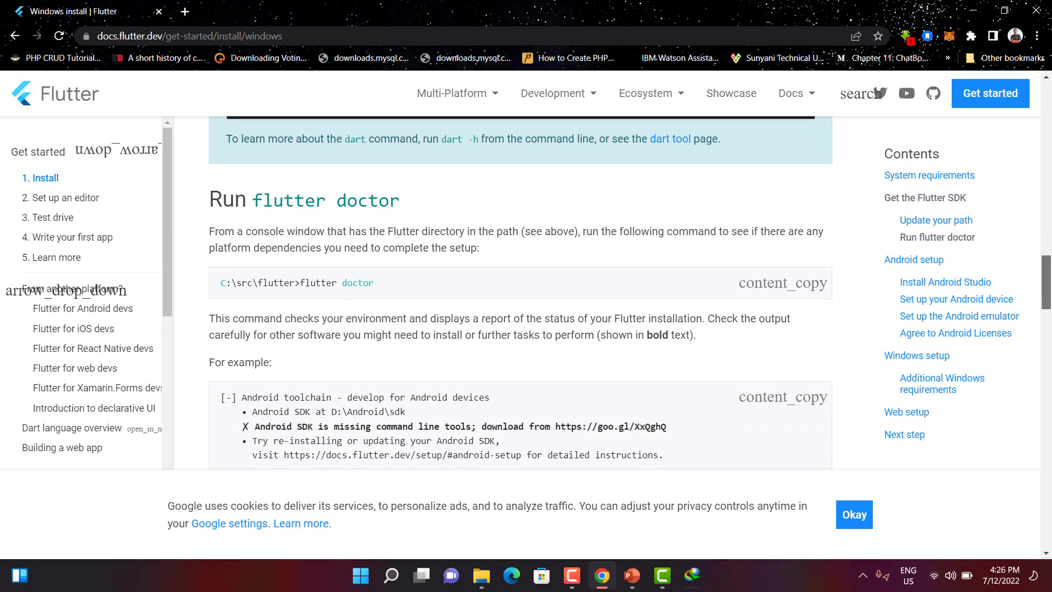
scroll(520, 291, down, 15)
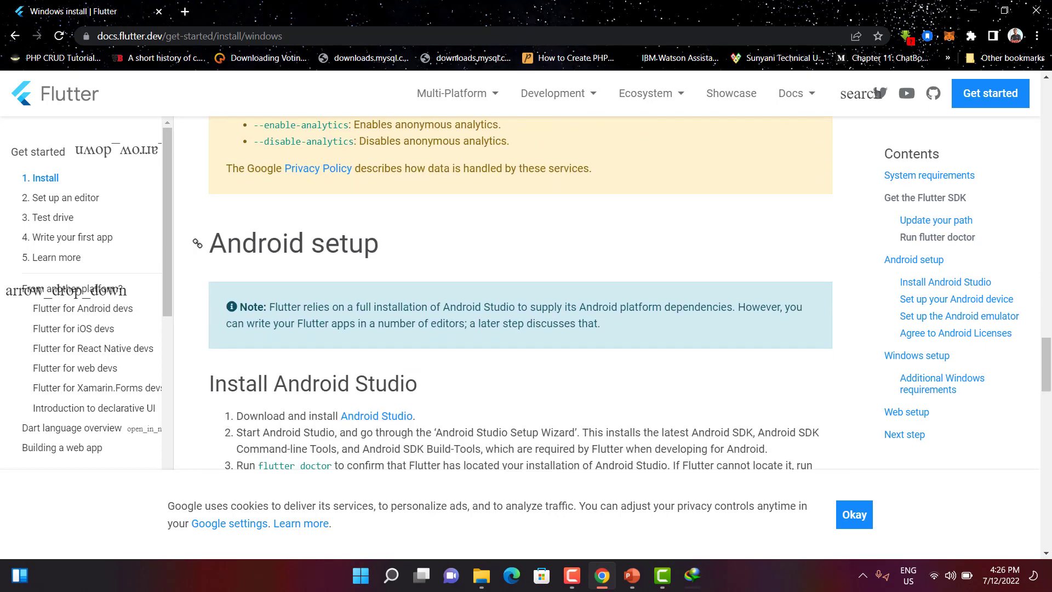
drag(380, 243, 227, 243)
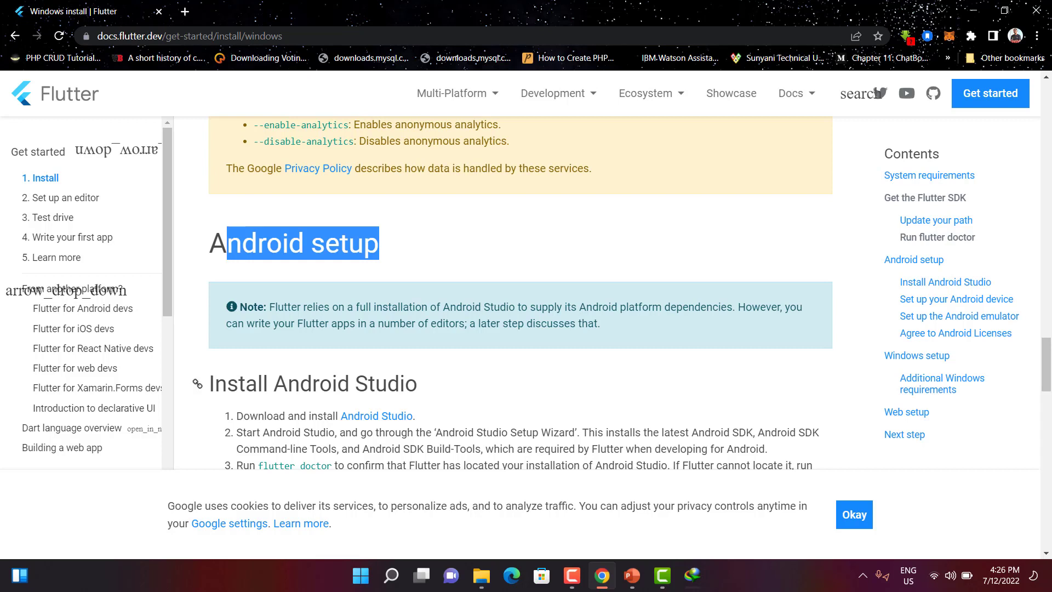
drag(376, 383, 227, 383)
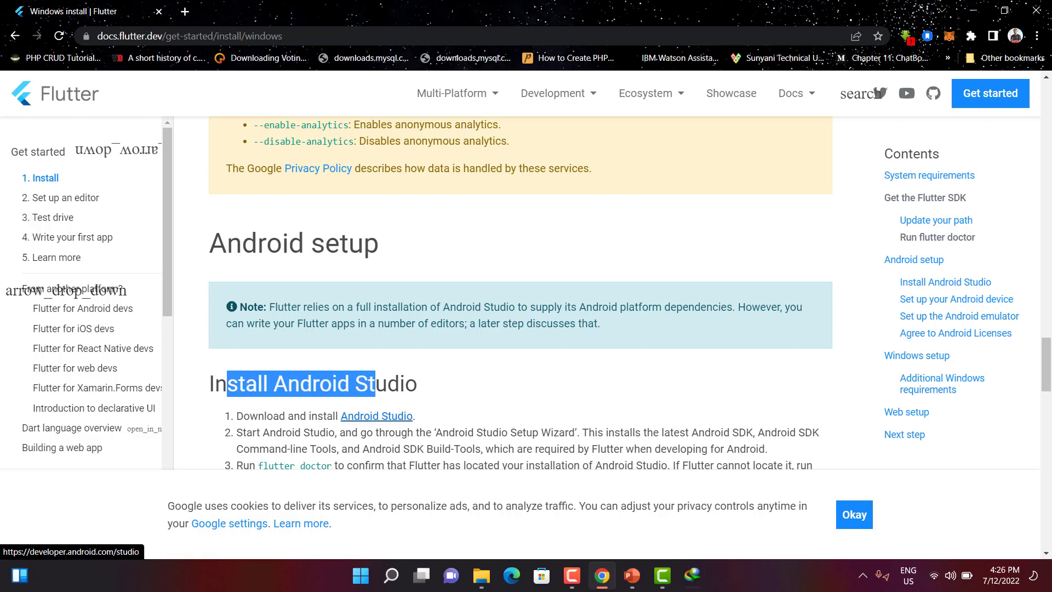
Step: Download the Android Studio Chipmunk 2021.2.1 Patch 1 installer for Windows after accepting the terms and conditions
click(377, 415)
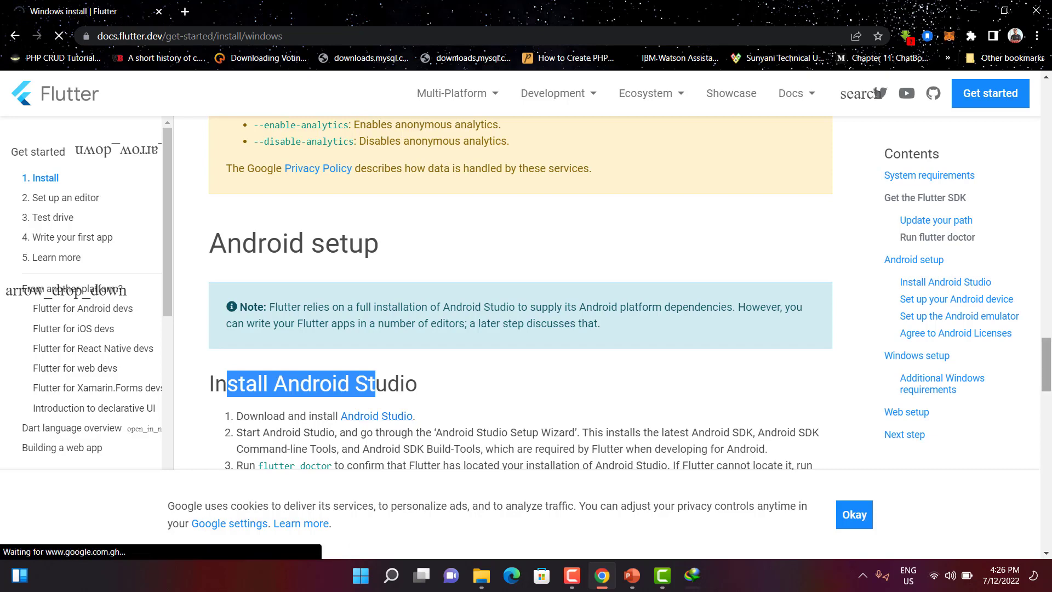
scroll(521, 293, down, 3)
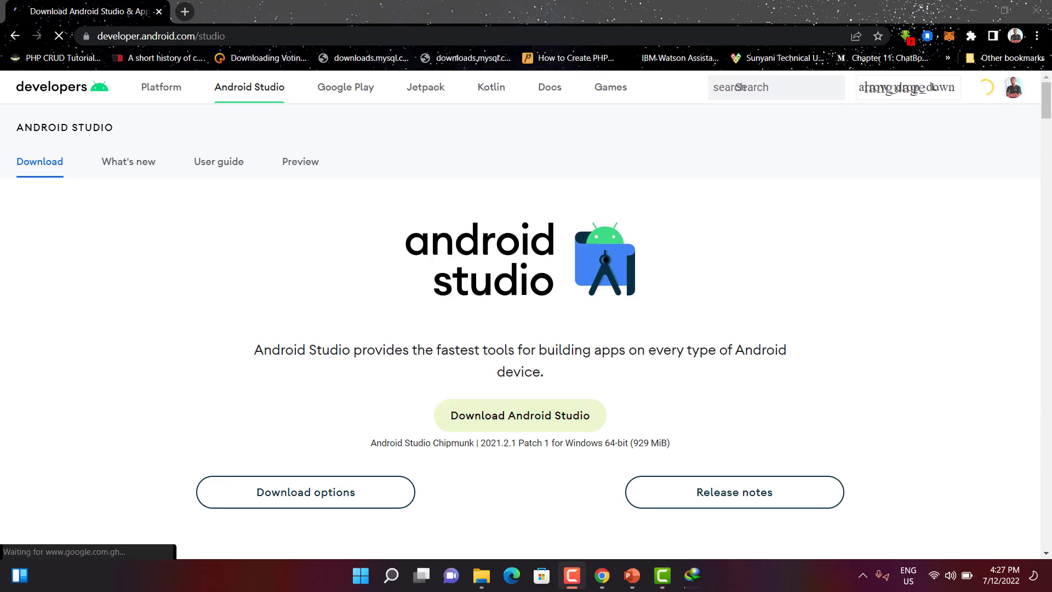
click(520, 416)
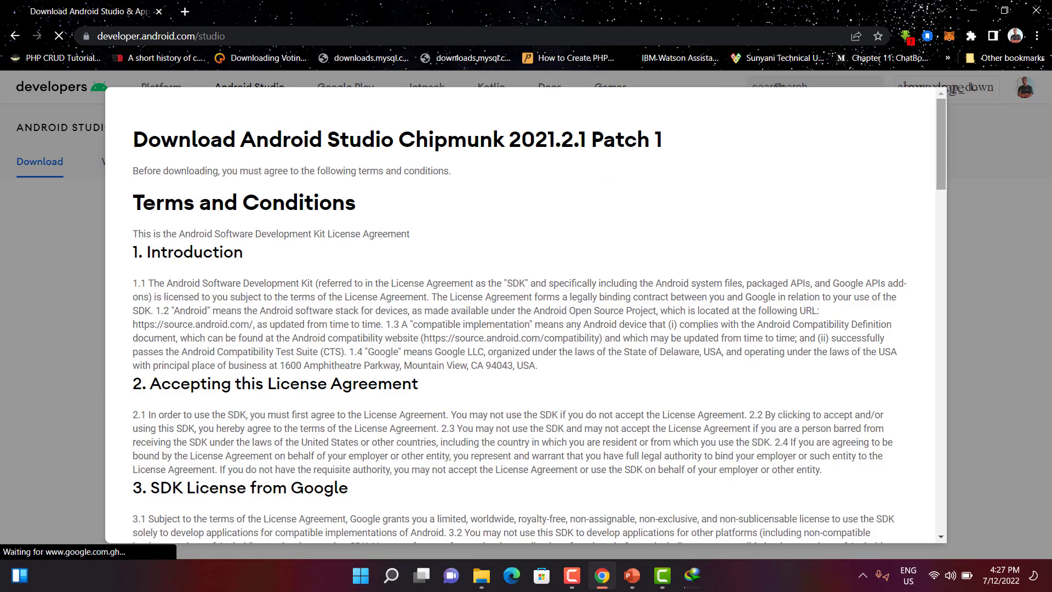
scroll(526, 316, down, 20)
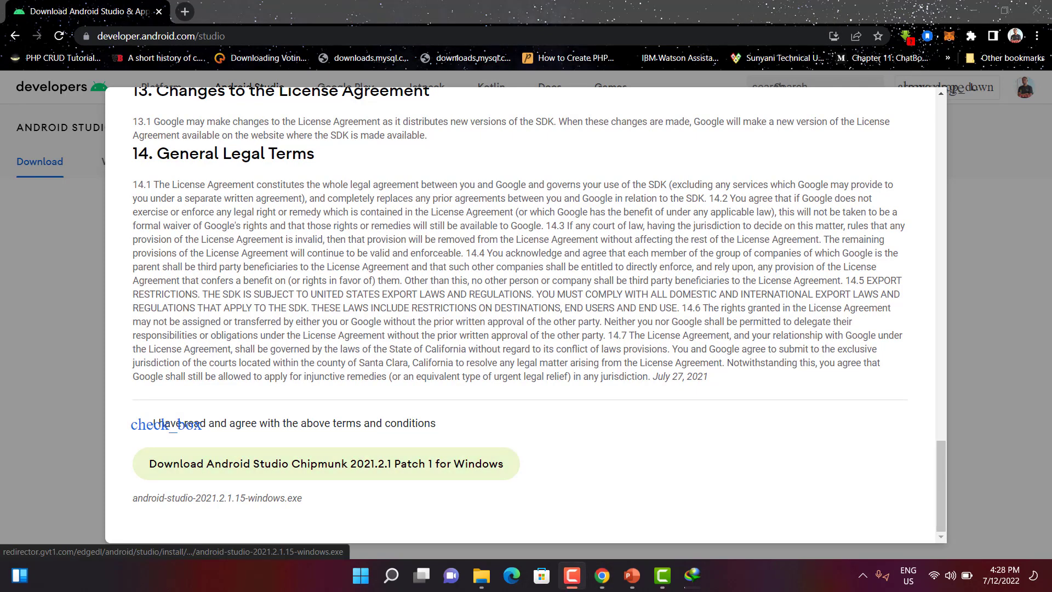
click(327, 463)
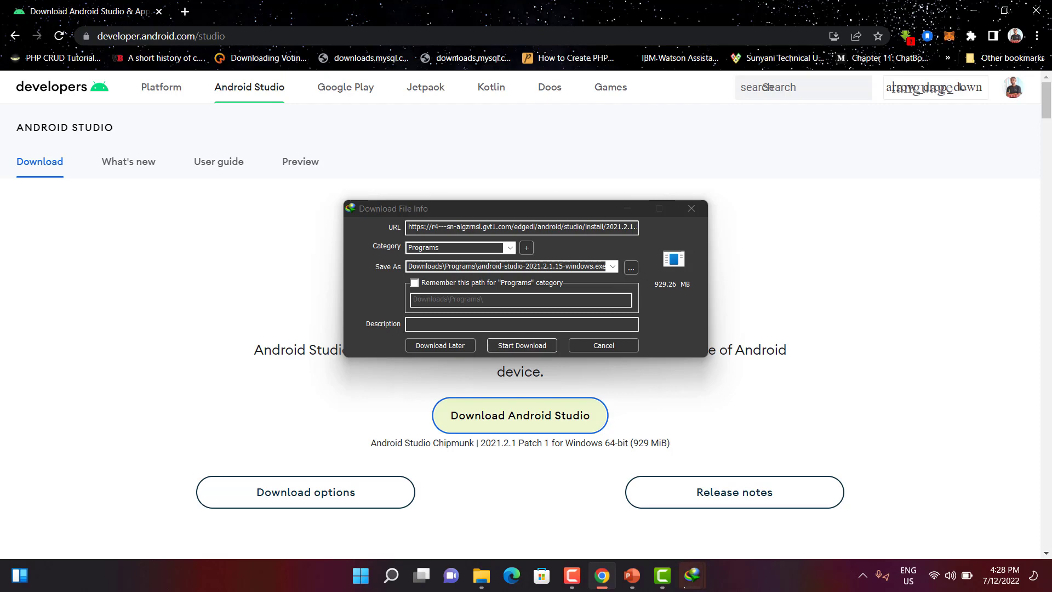
key(Return)
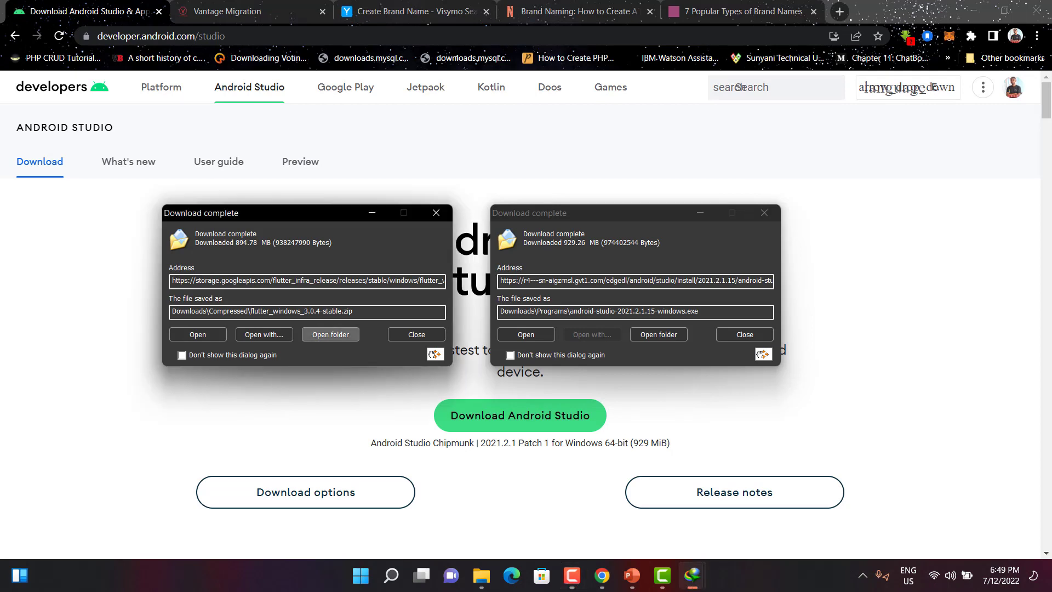
Step: Open the folders holding the downloaded Flutter zip and Android Studio installer, keeping only the Compressed folder open
click(331, 335)
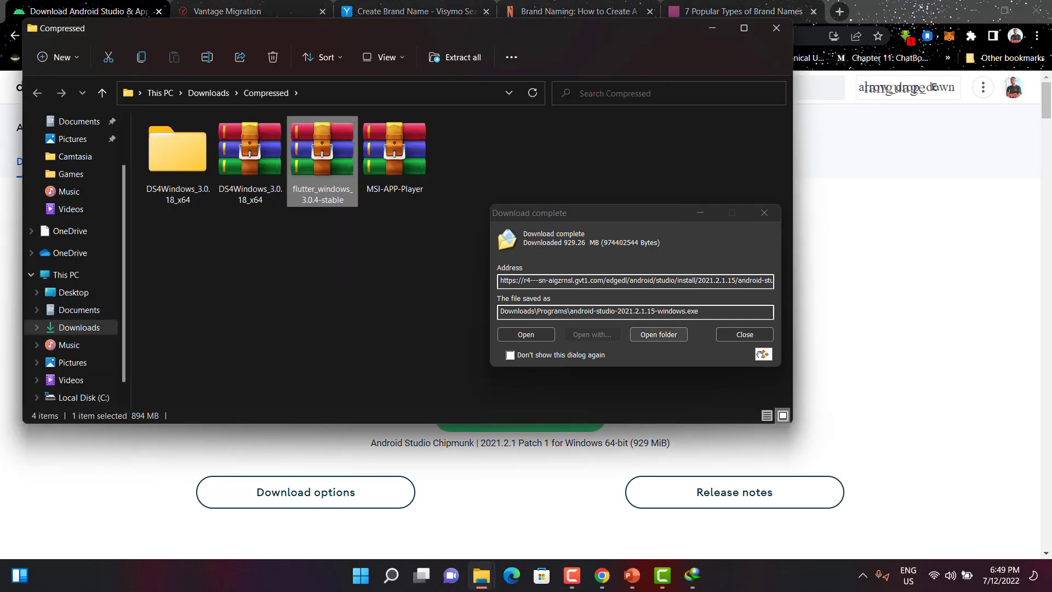
click(658, 334)
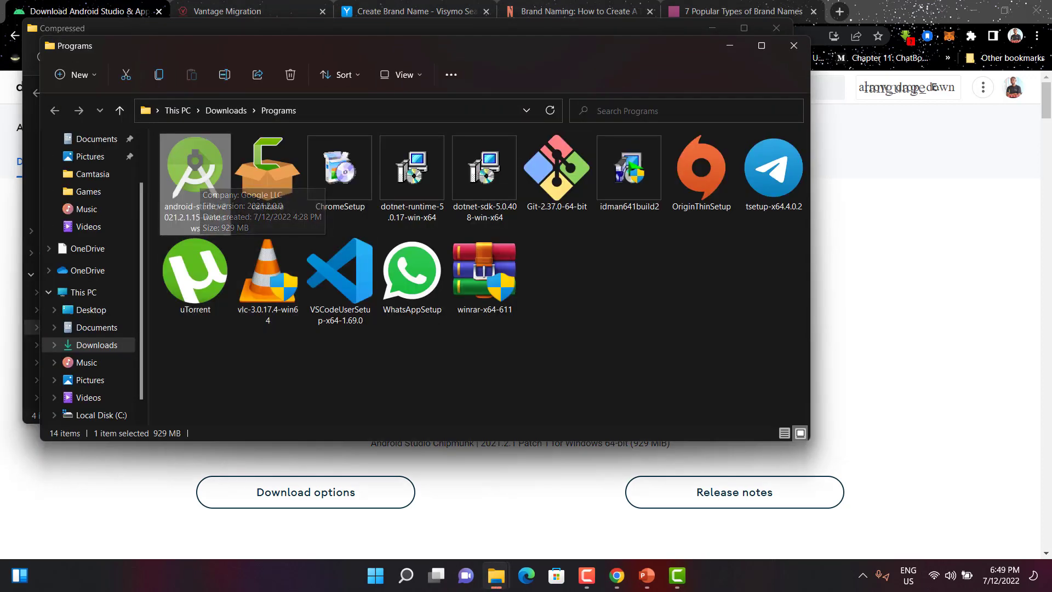
drag(340, 46, 363, 124)
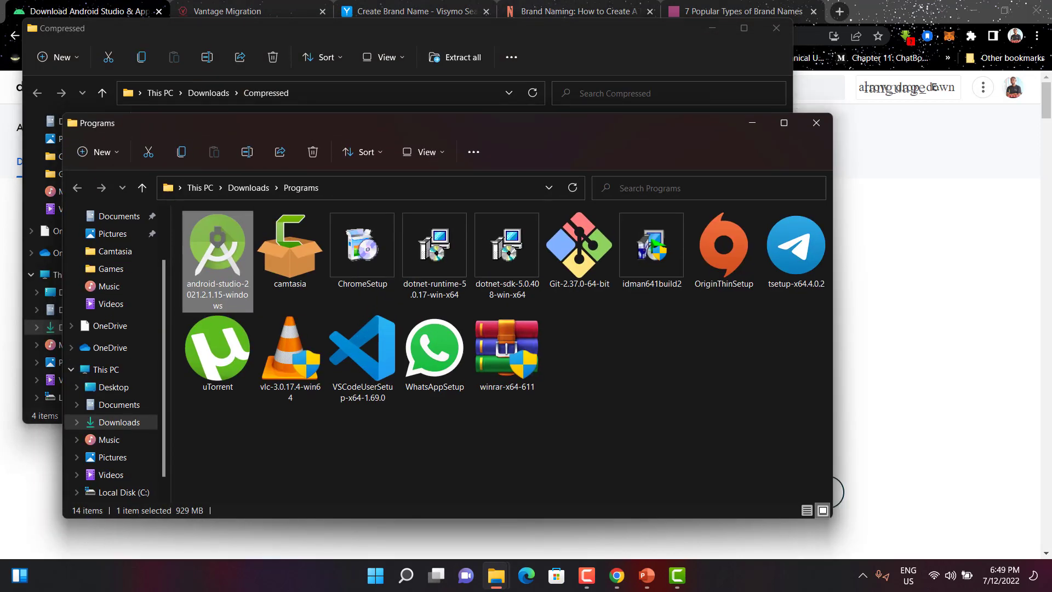
click(752, 123)
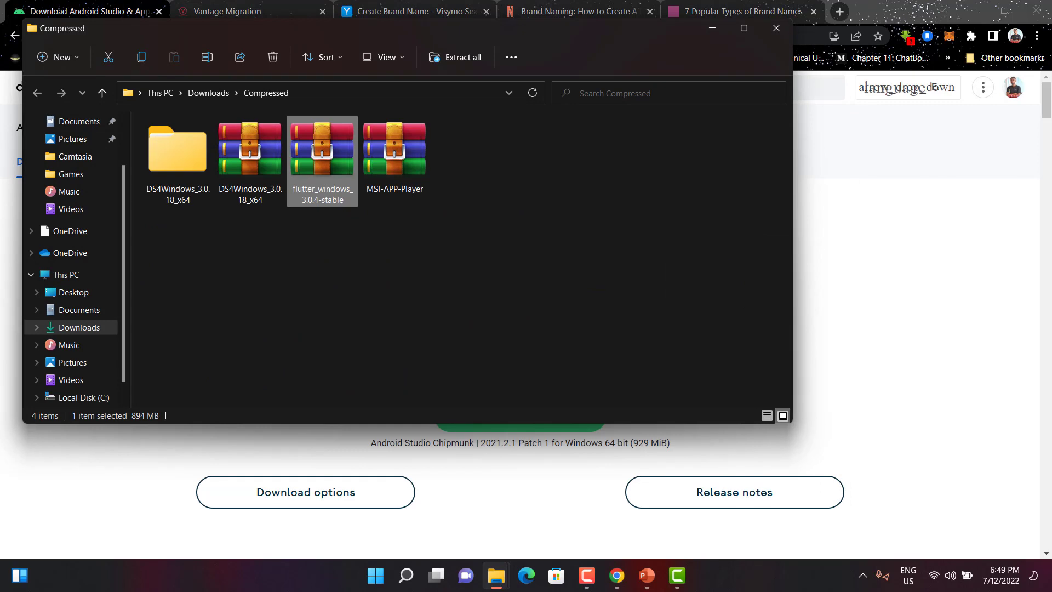
Step: Extract flutter_windows_3.0.4-stable with WinRAR into its own flutter_windows_3.0.4-stable folder
right_click(310, 169)
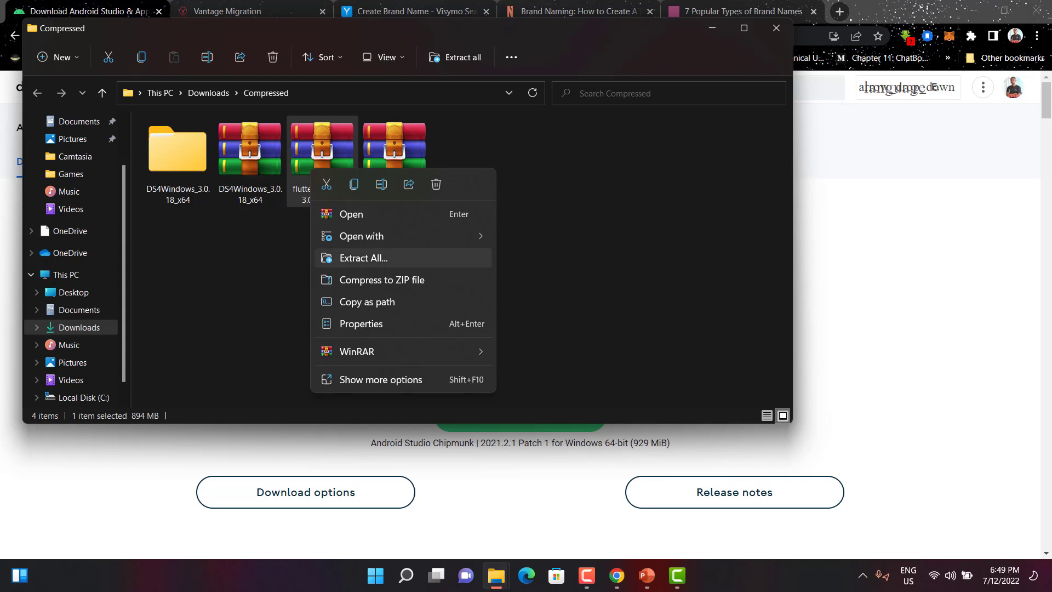
mouse_move(356, 352)
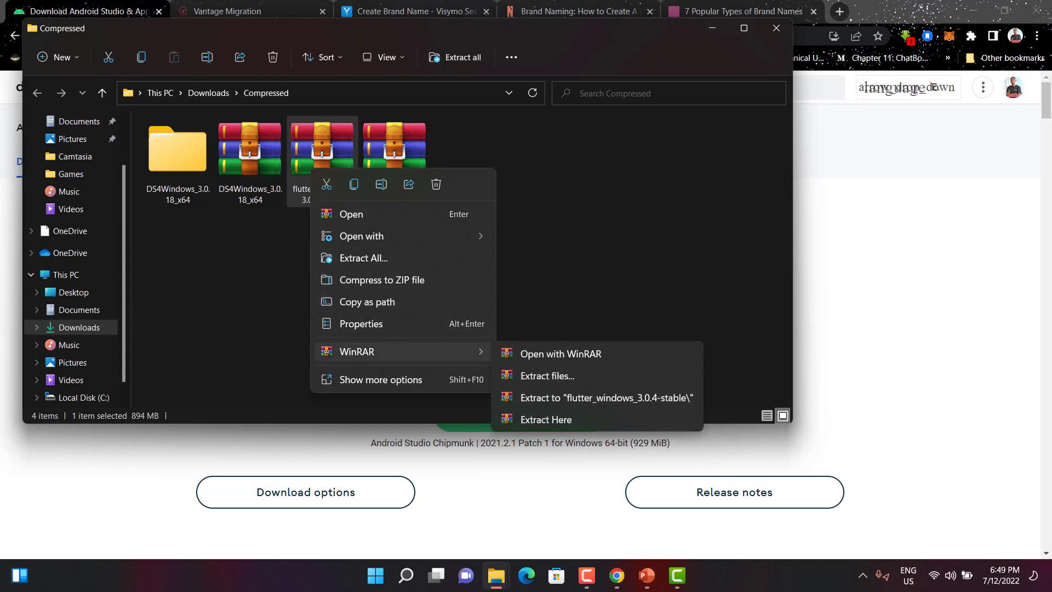
click(603, 397)
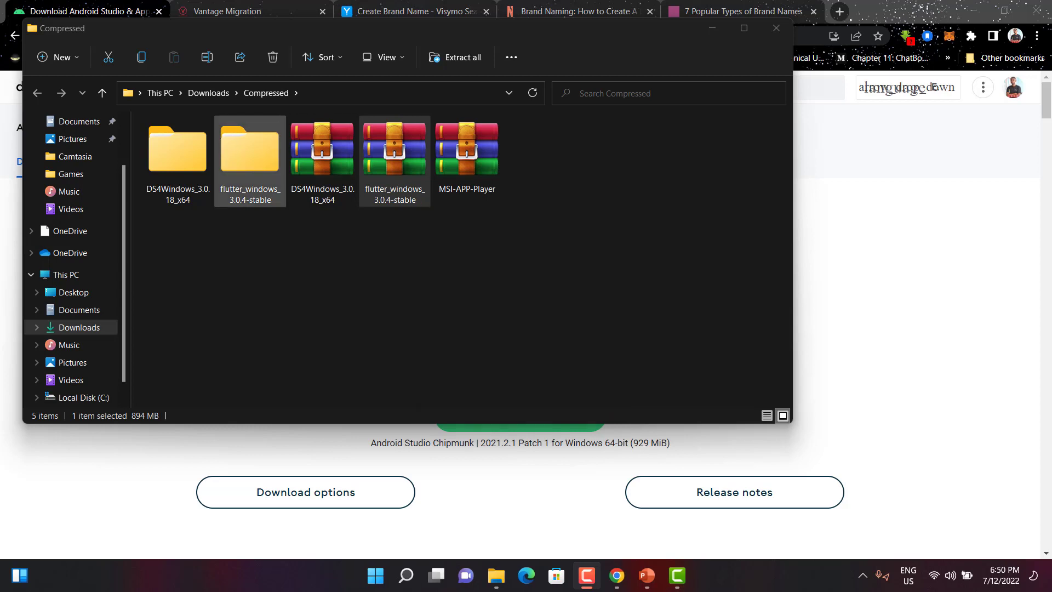
Step: Open the extracted flutter folder and browse through its contents
click(250, 162)
double_click(250, 162)
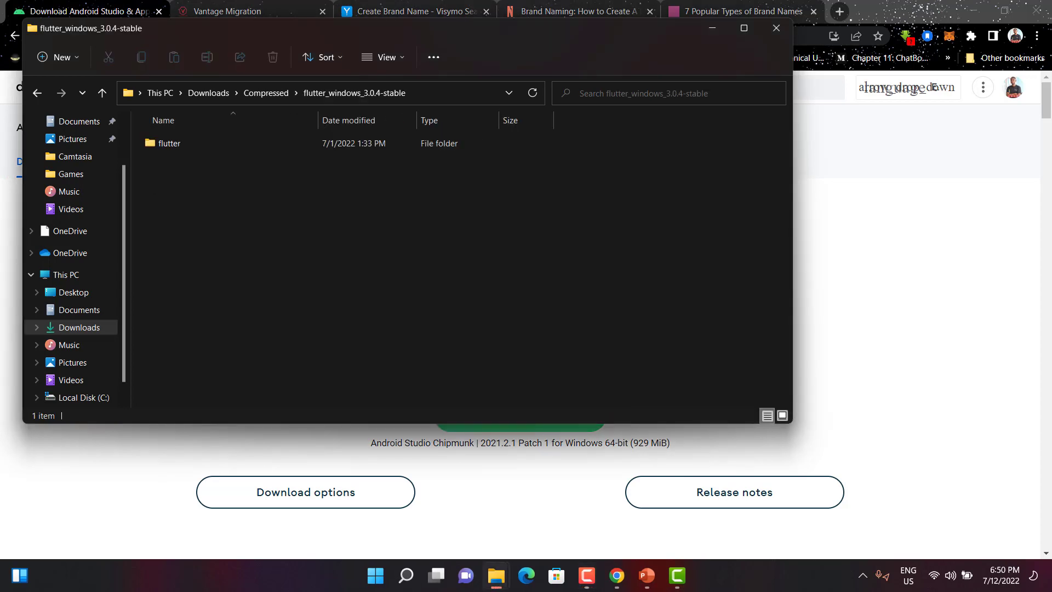
double_click(170, 143)
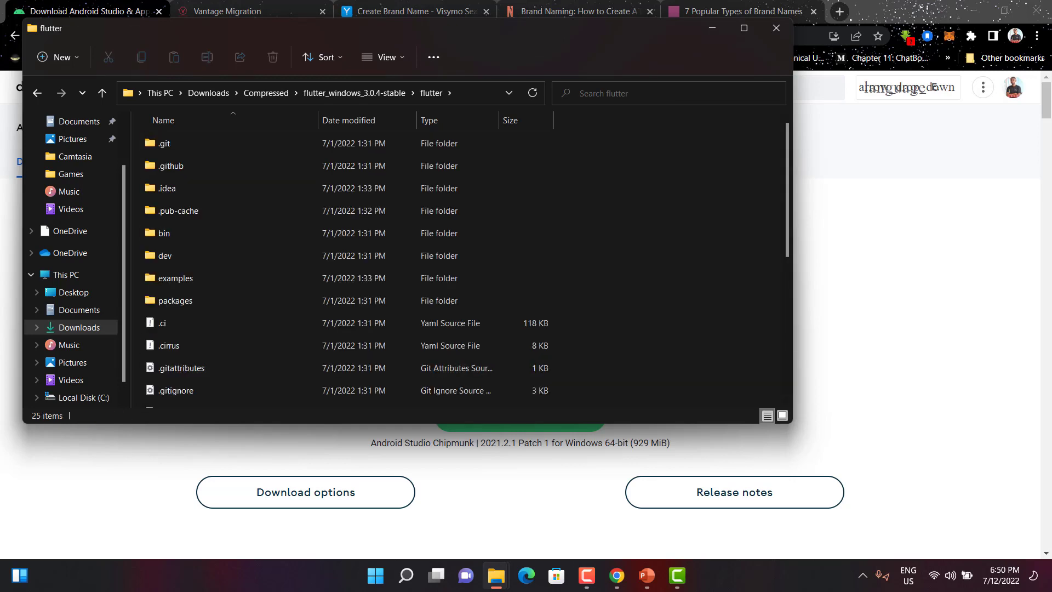
scroll(350, 263, down, 4)
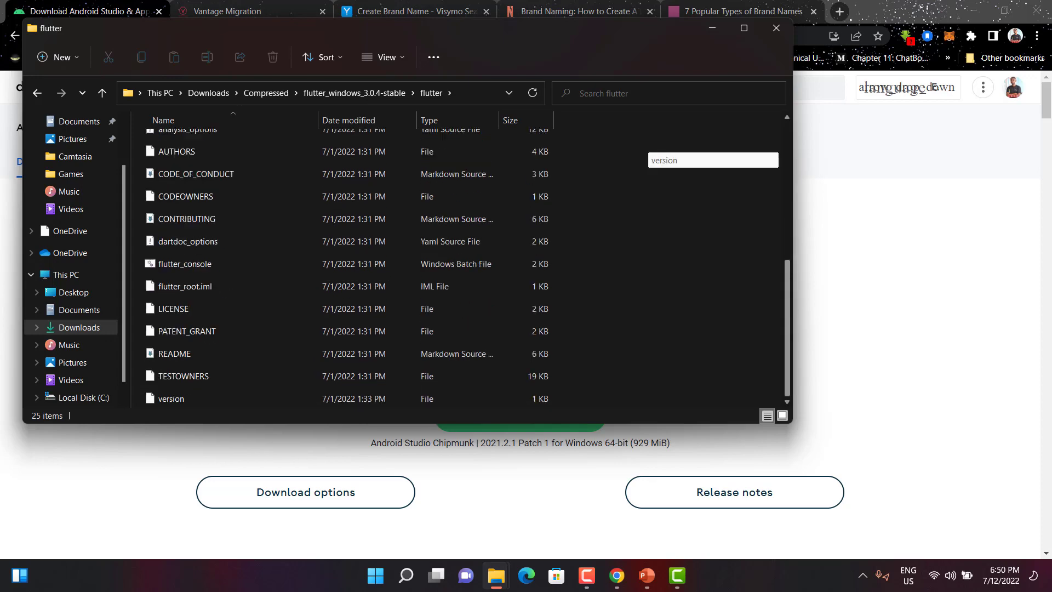
scroll(351, 263, up, 3)
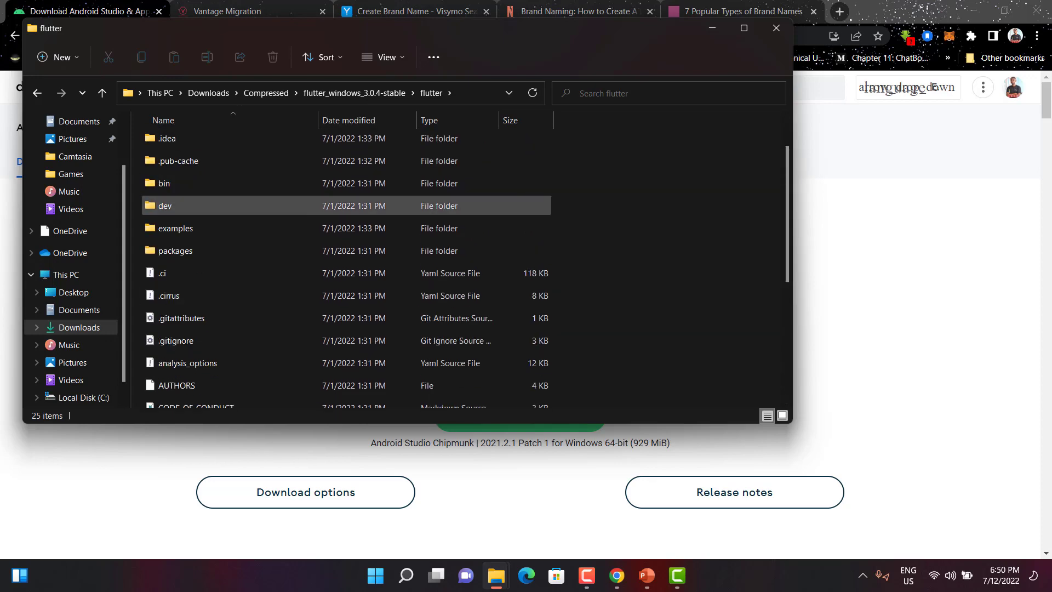
Step: Move the flutter folder into the root of Local Disk (C:)
click(354, 93)
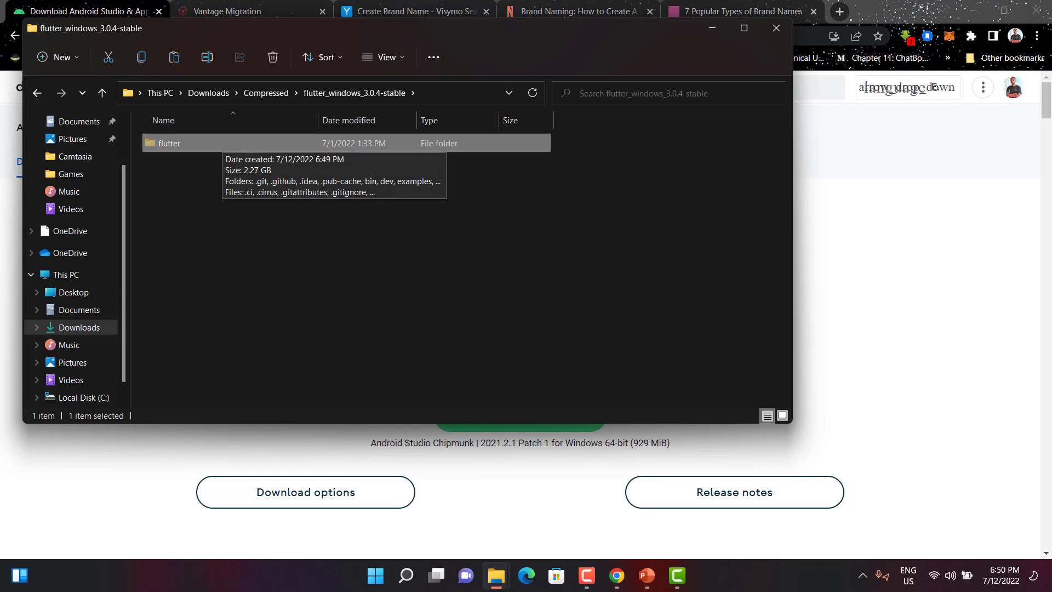
click(83, 398)
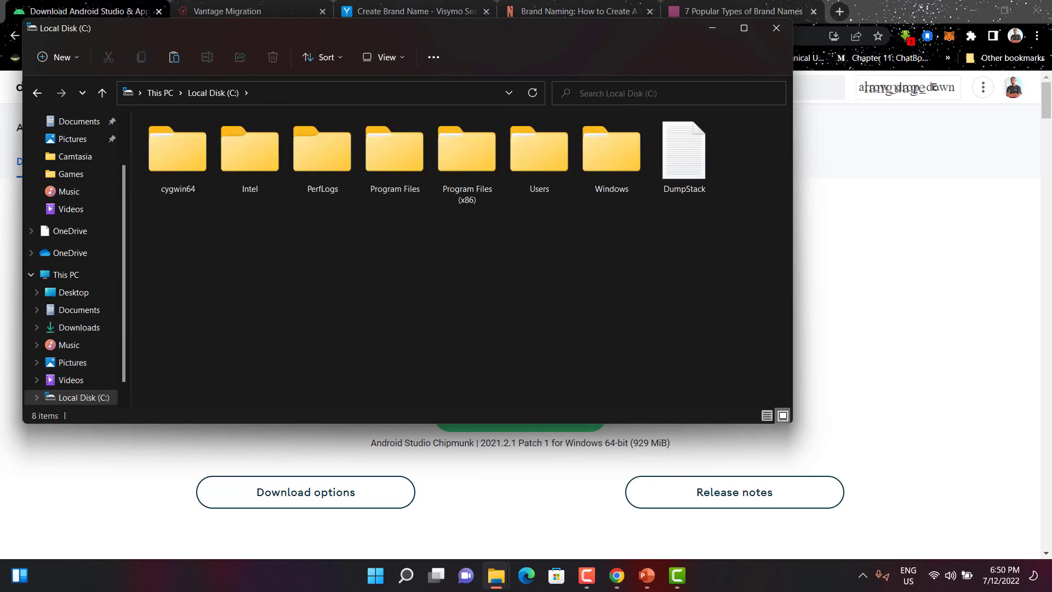
right_click(371, 270)
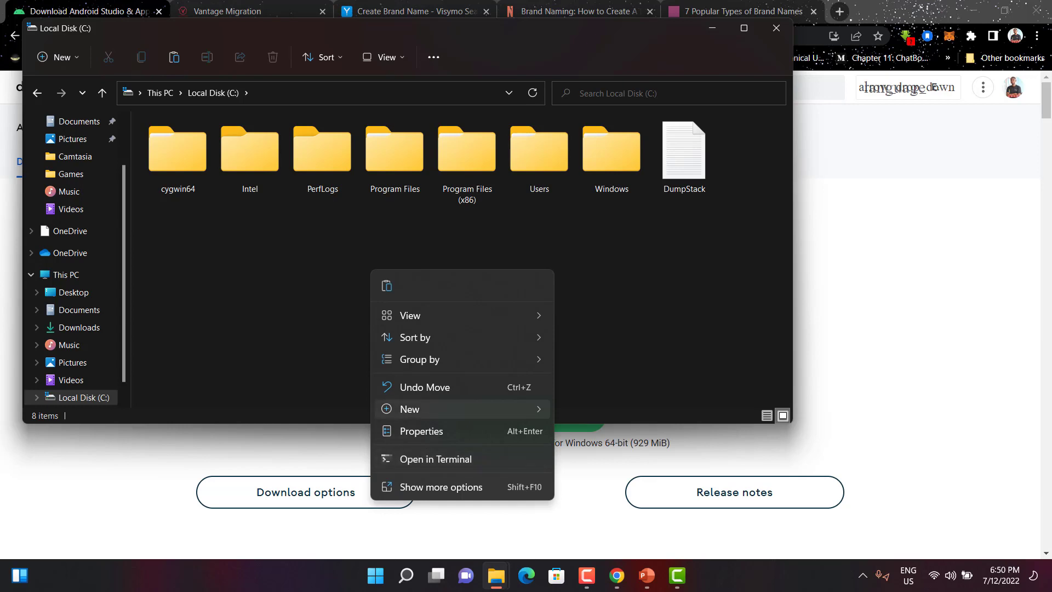
mouse_move(466, 409)
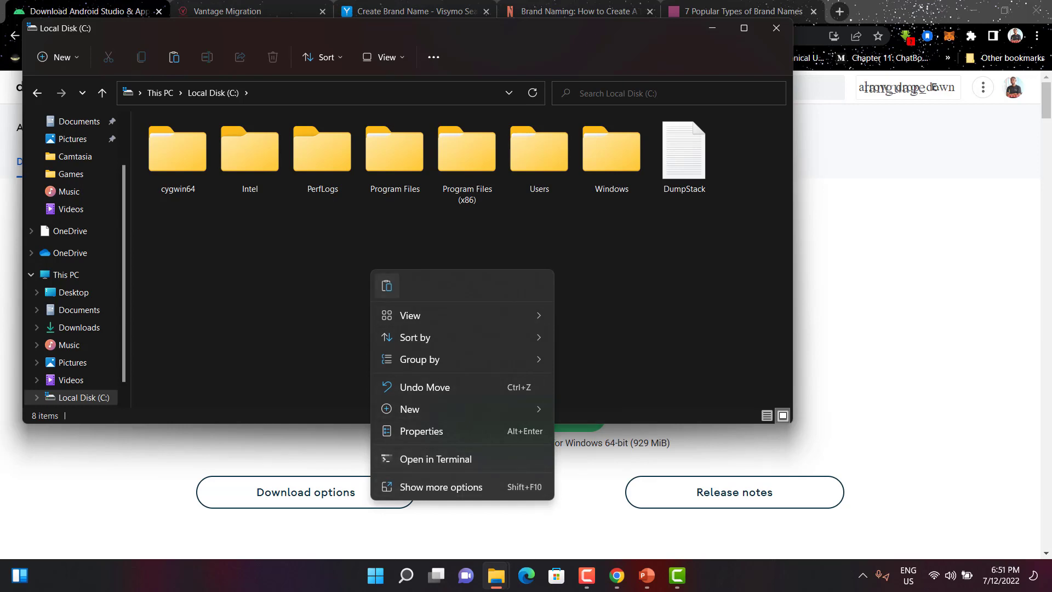
click(387, 285)
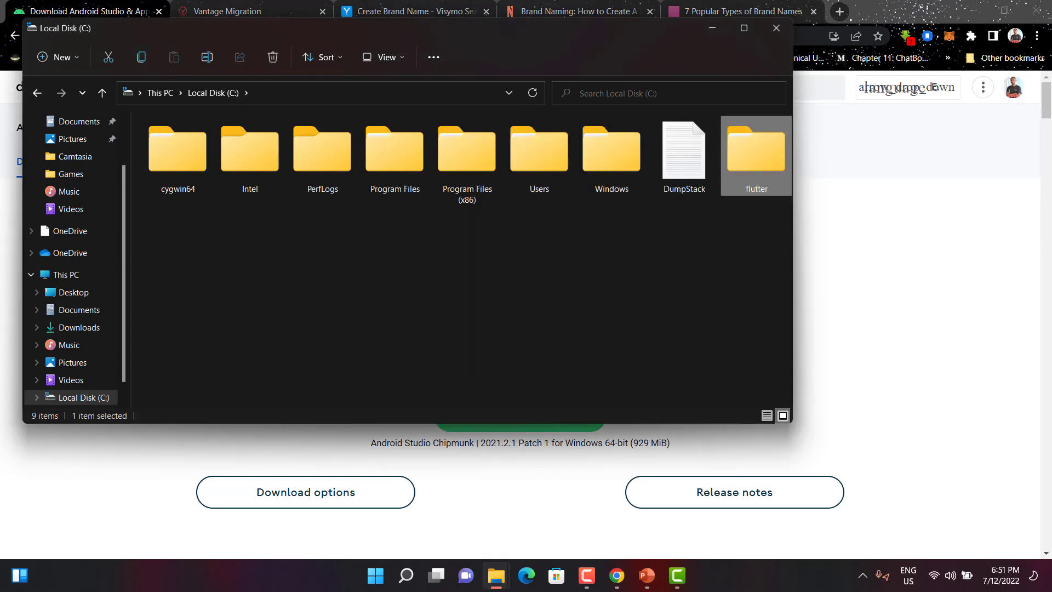
Step: Open the flutter bin folder on C: and copy its full path C:\flutter\bin from the address bar
key(Return)
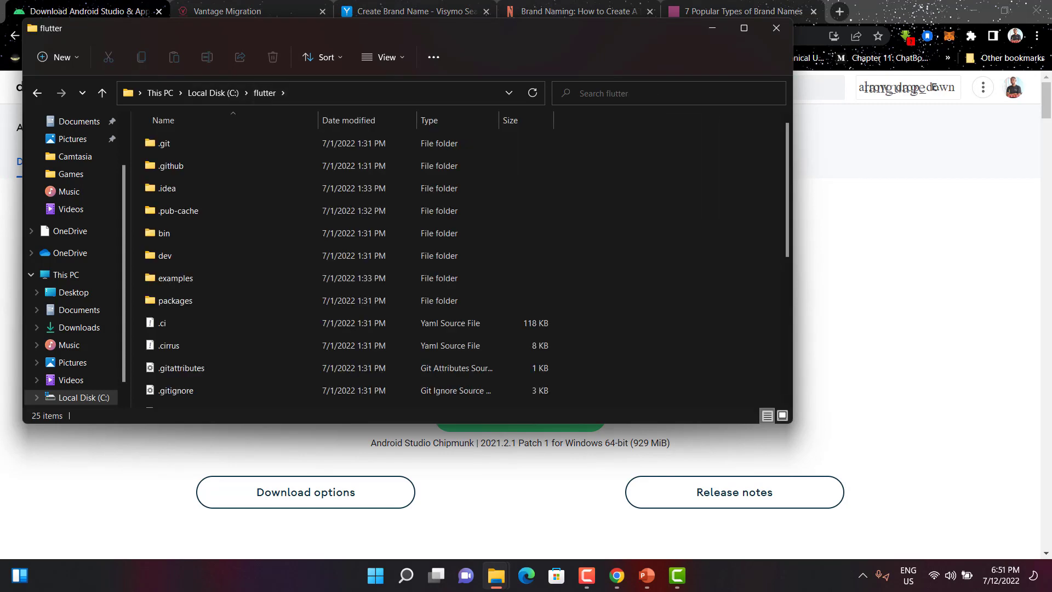
click(372, 94)
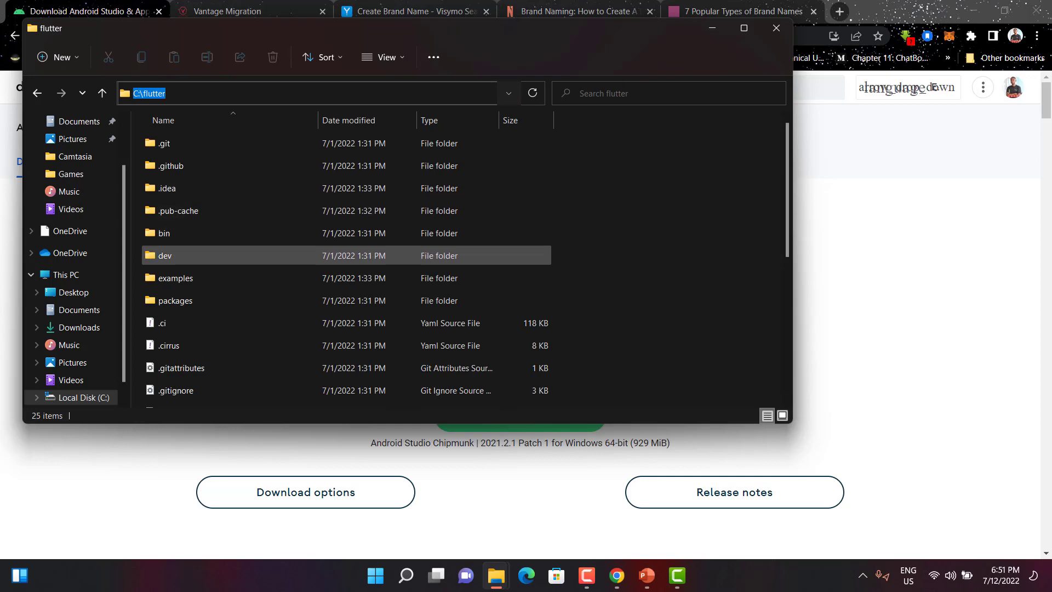
double_click(164, 233)
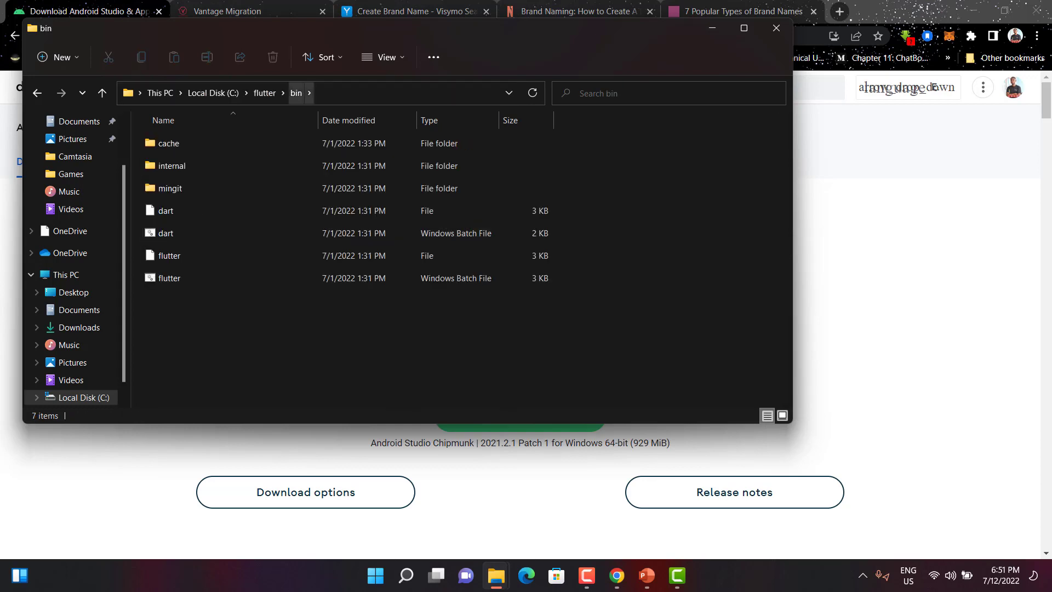
click(362, 93)
key(ctrl+c)
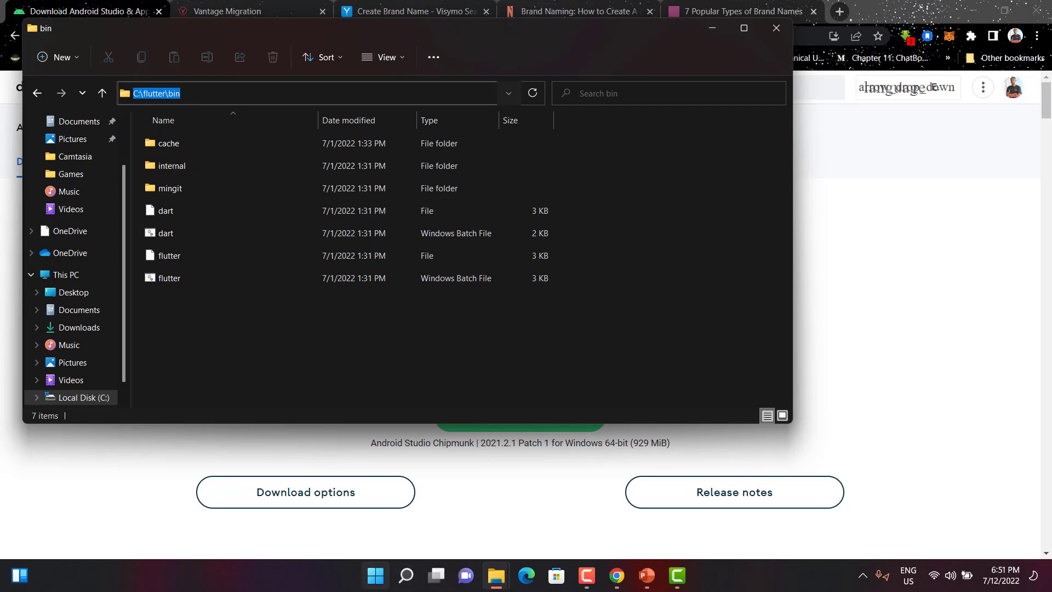
Step: Search Windows for env, open Edit the system environment variables, and open the Environment Variables dialog
click(376, 575)
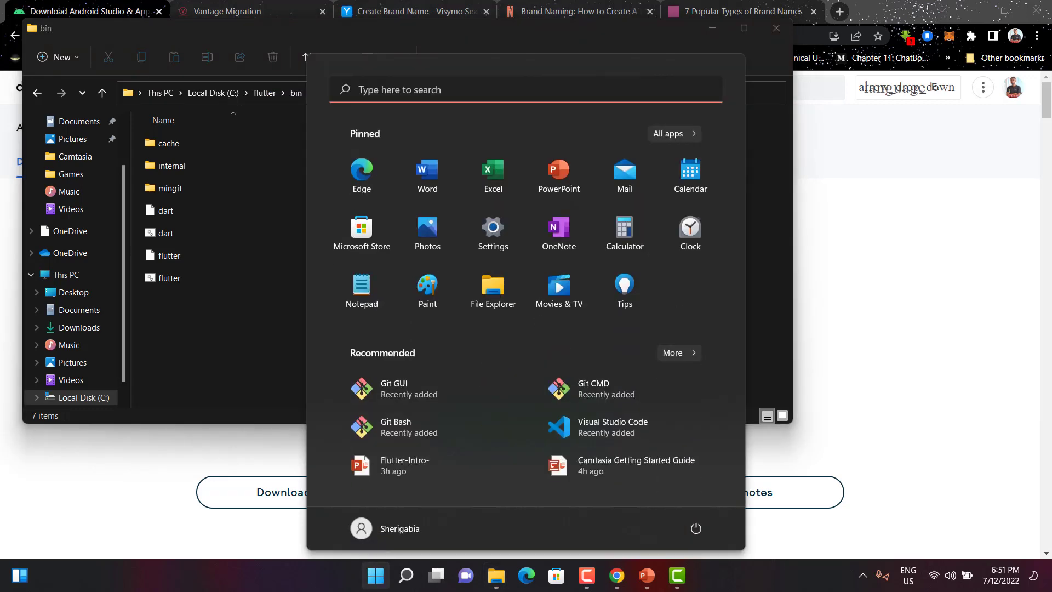
click(406, 575)
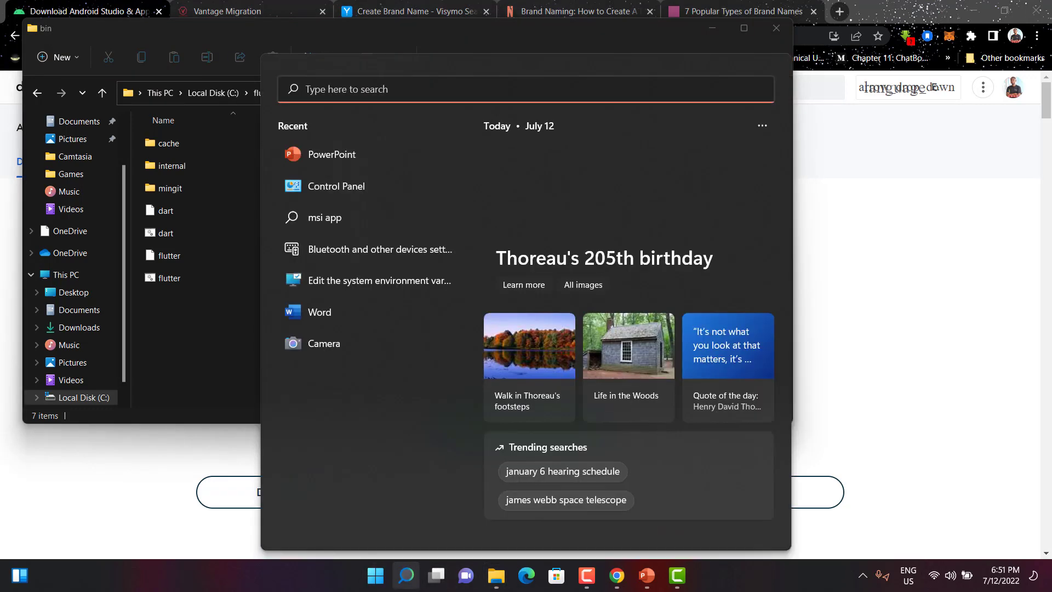
text(env)
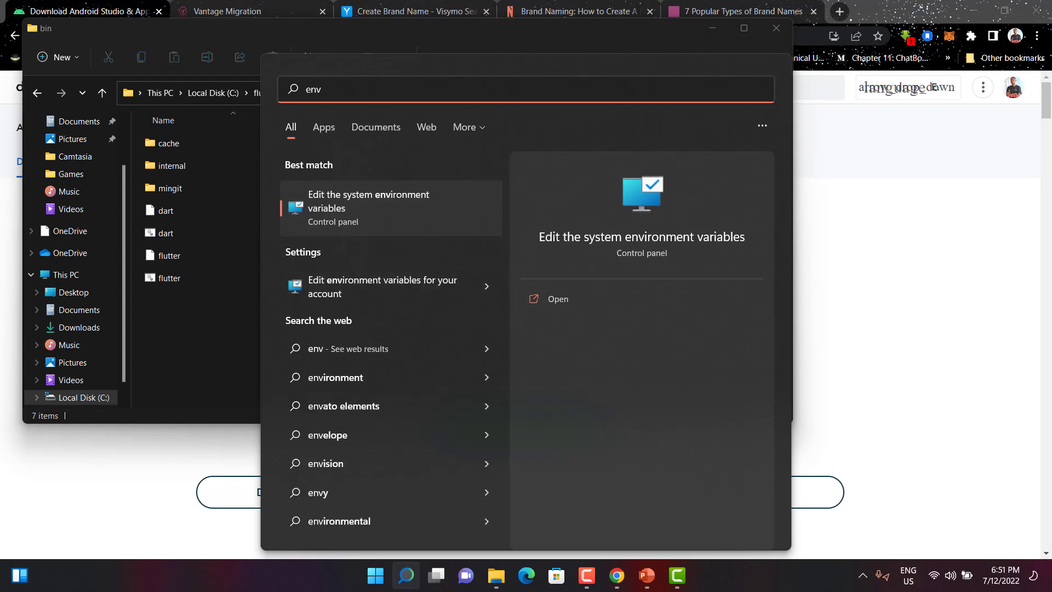
key(Return)
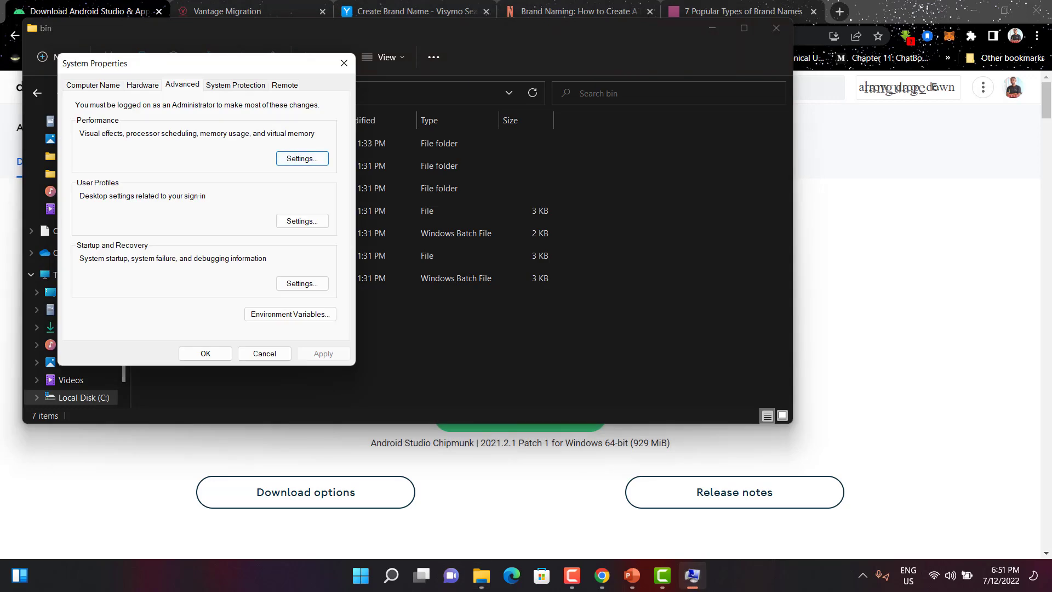
drag(249, 63, 338, 80)
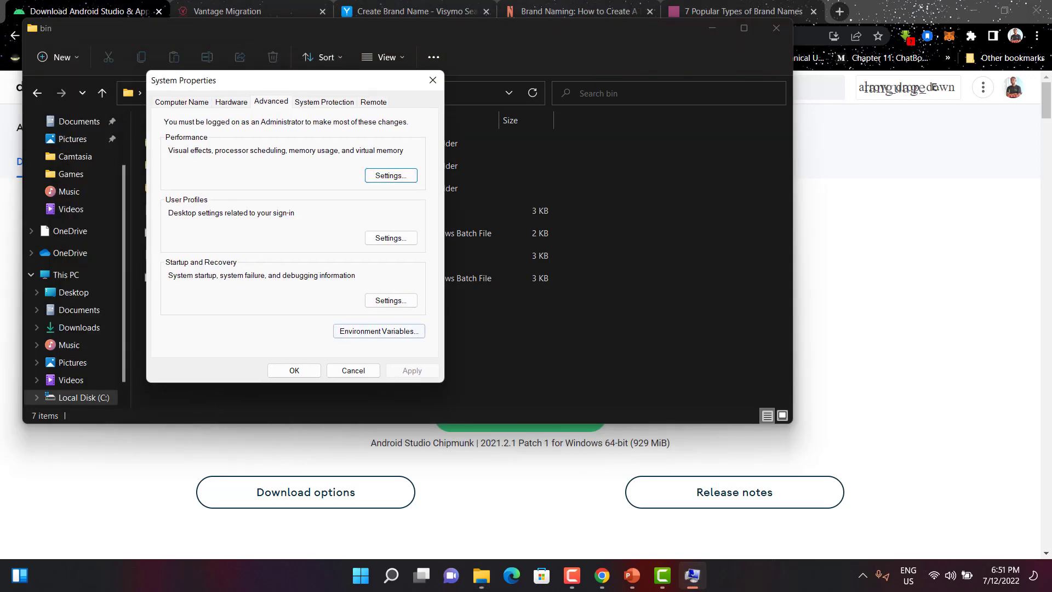
click(379, 331)
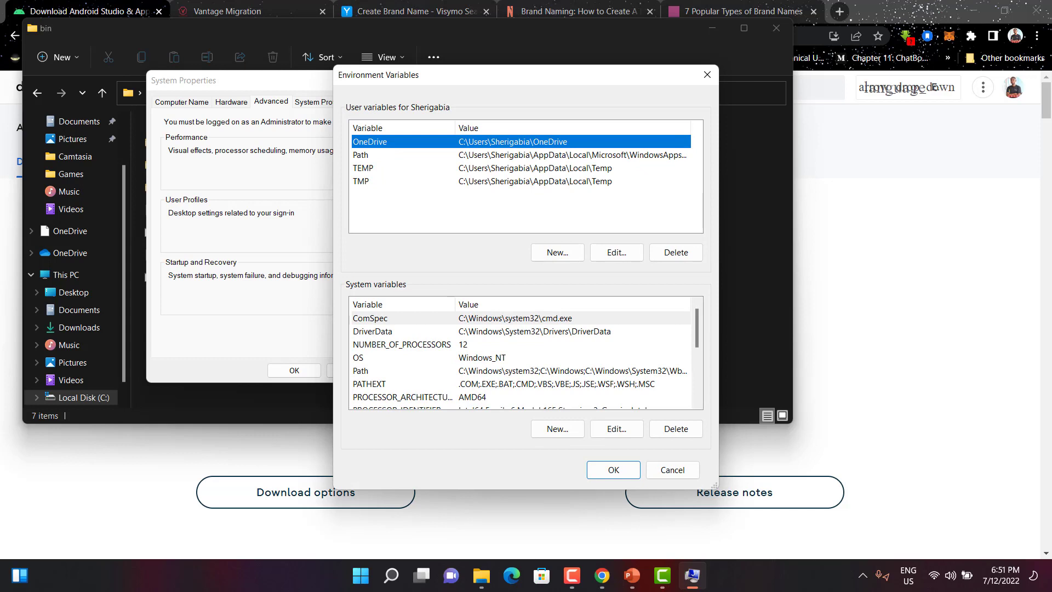
click(493, 155)
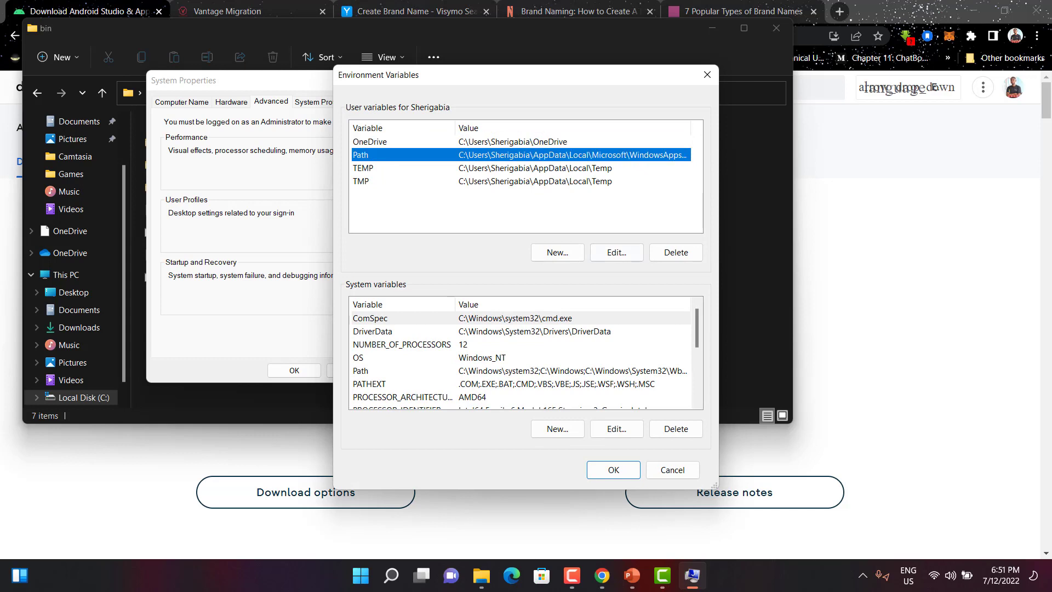
click(557, 253)
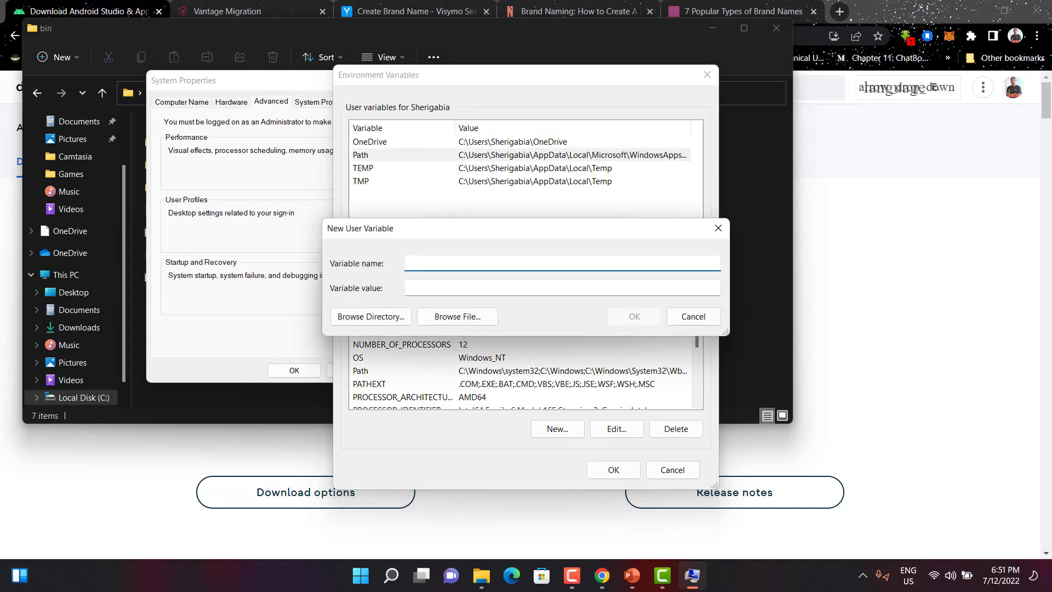
click(718, 228)
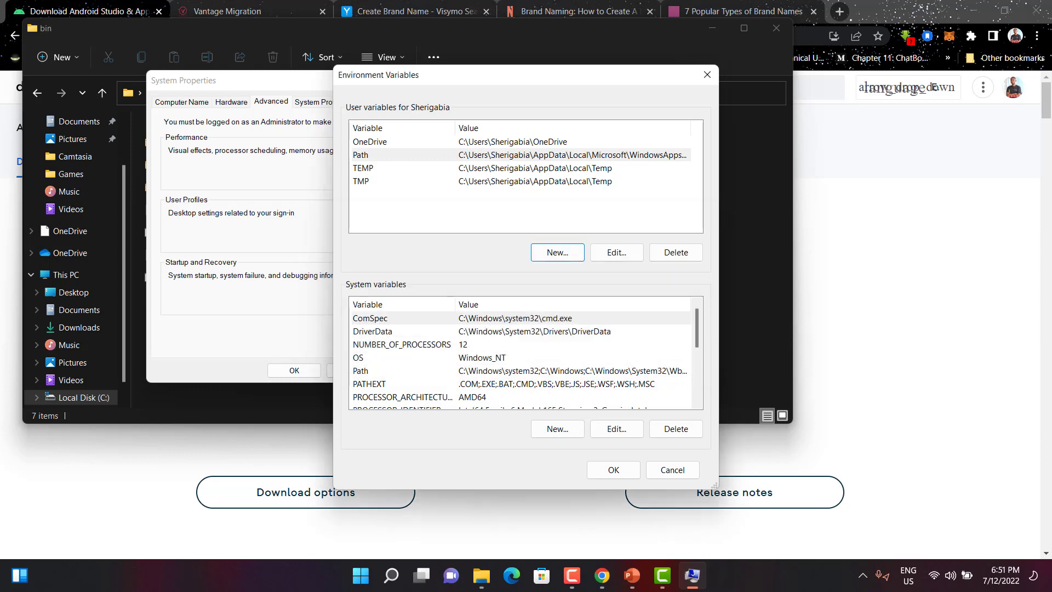
Step: Add C:\flutter\bin as a new entry in the user Path variable and confirm all environment dialogs
double_click(493, 155)
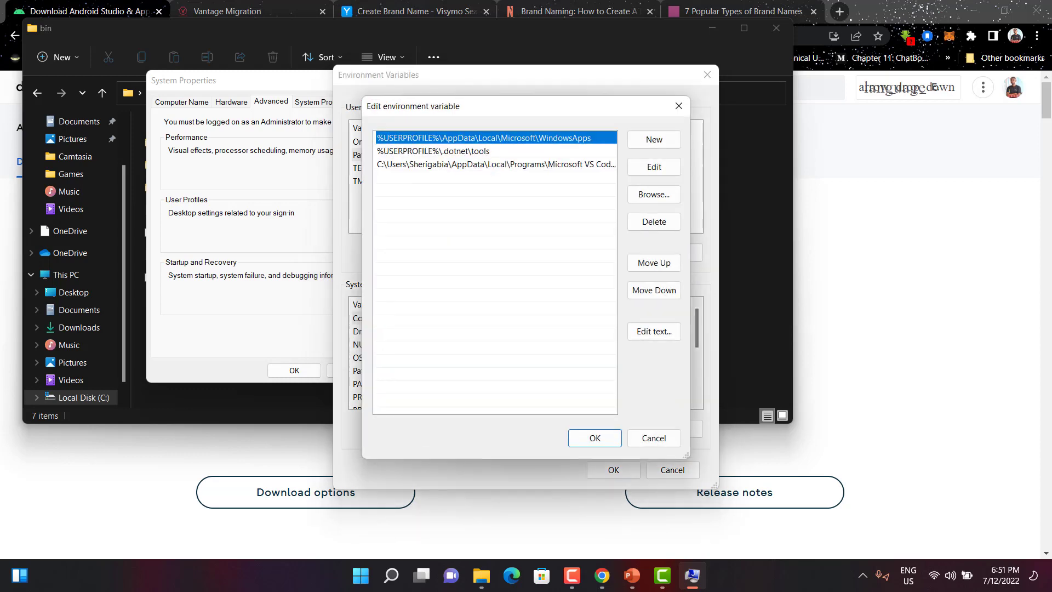
click(482, 190)
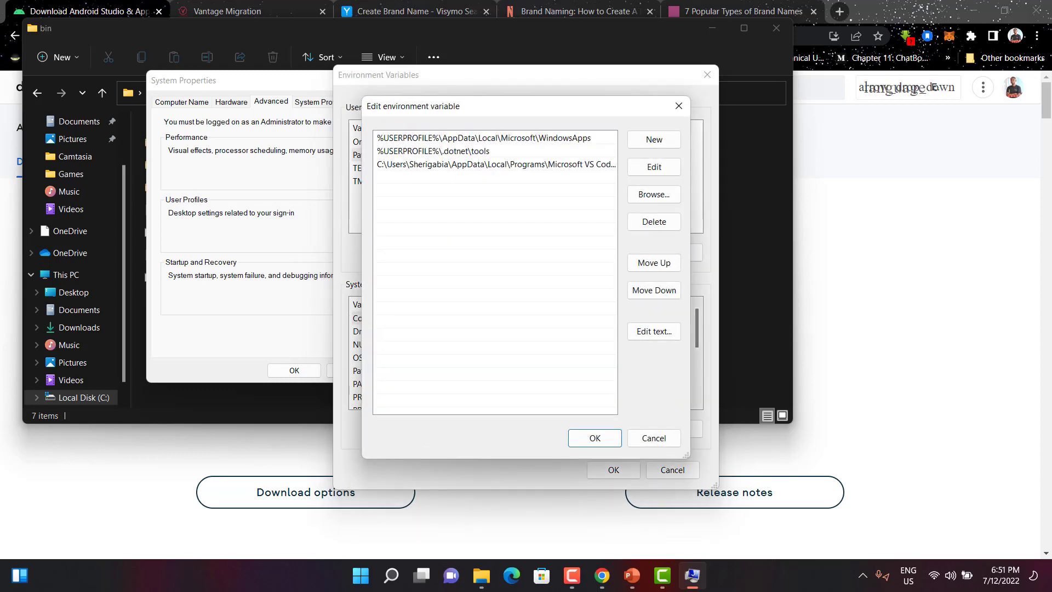
double_click(482, 187)
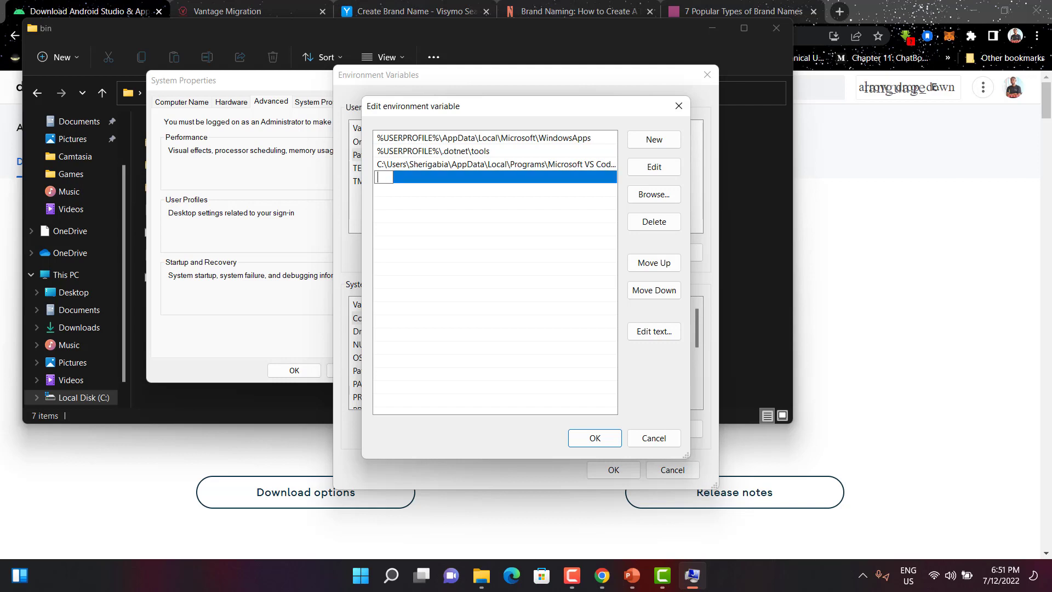
key(ctrl+v)
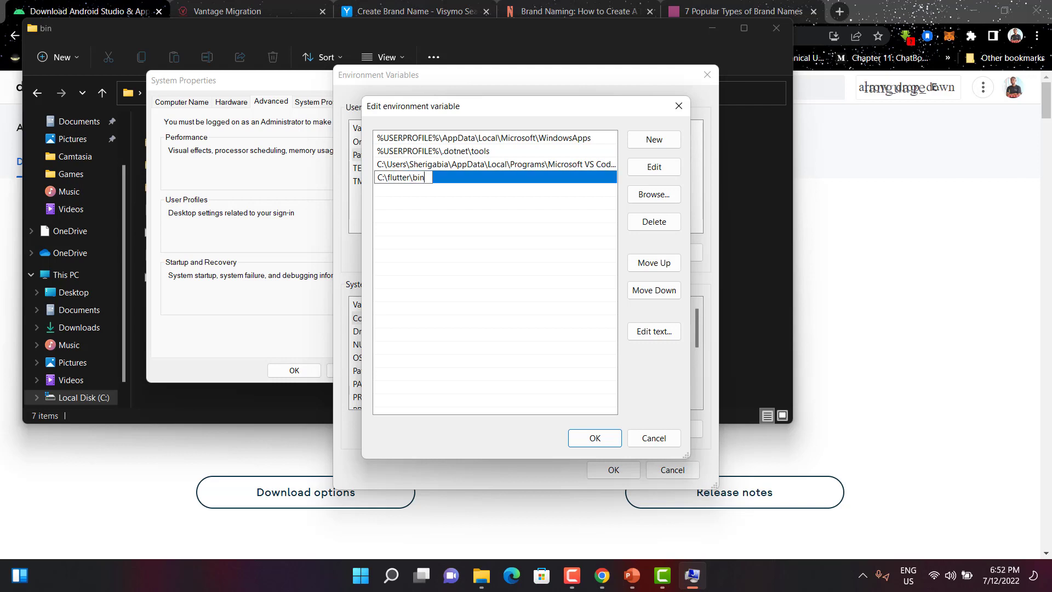
key(Return)
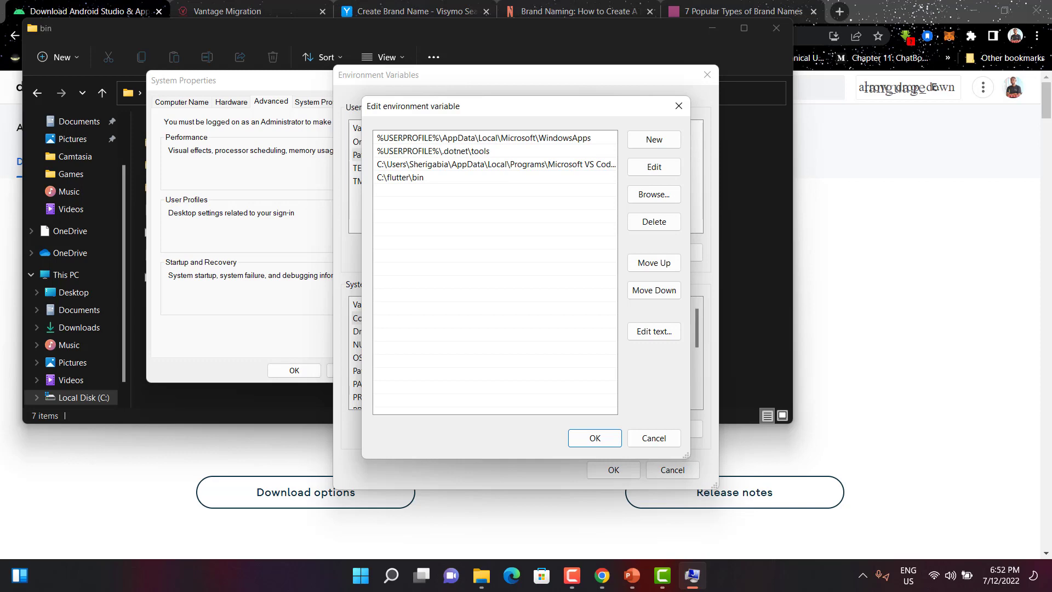
click(400, 177)
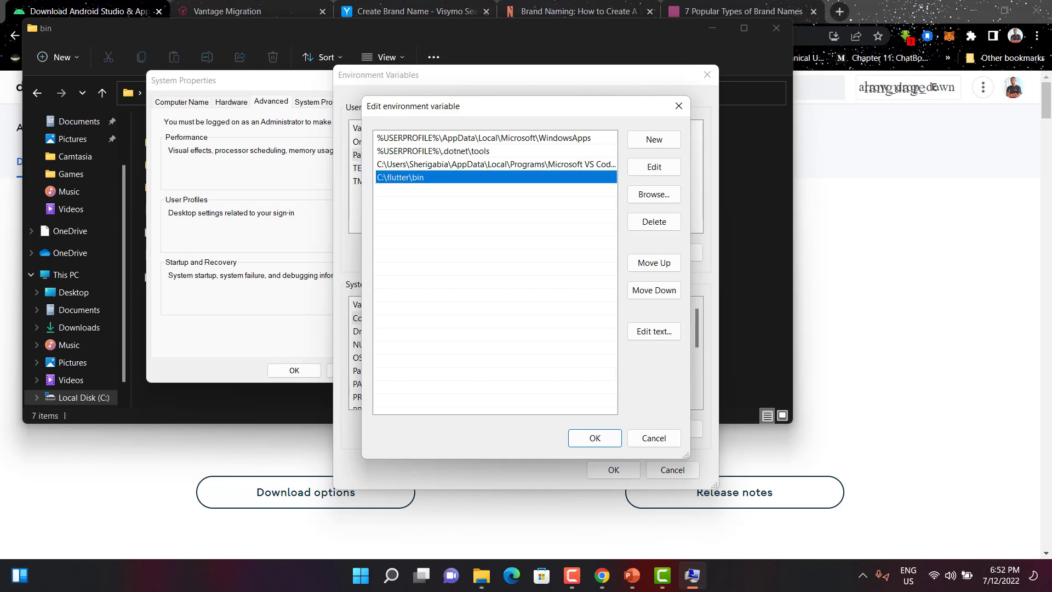
click(595, 438)
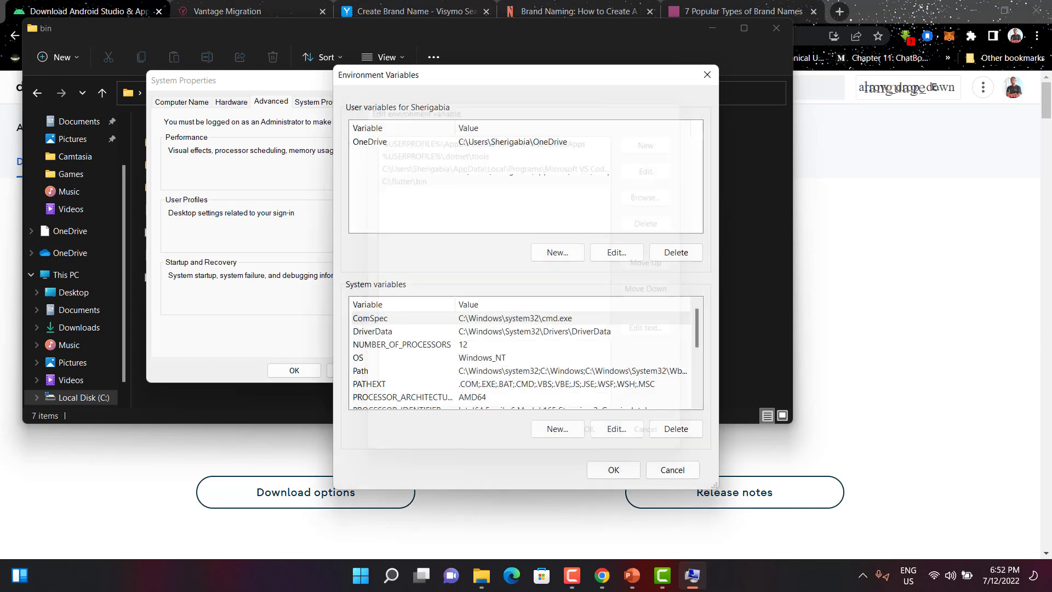
click(613, 470)
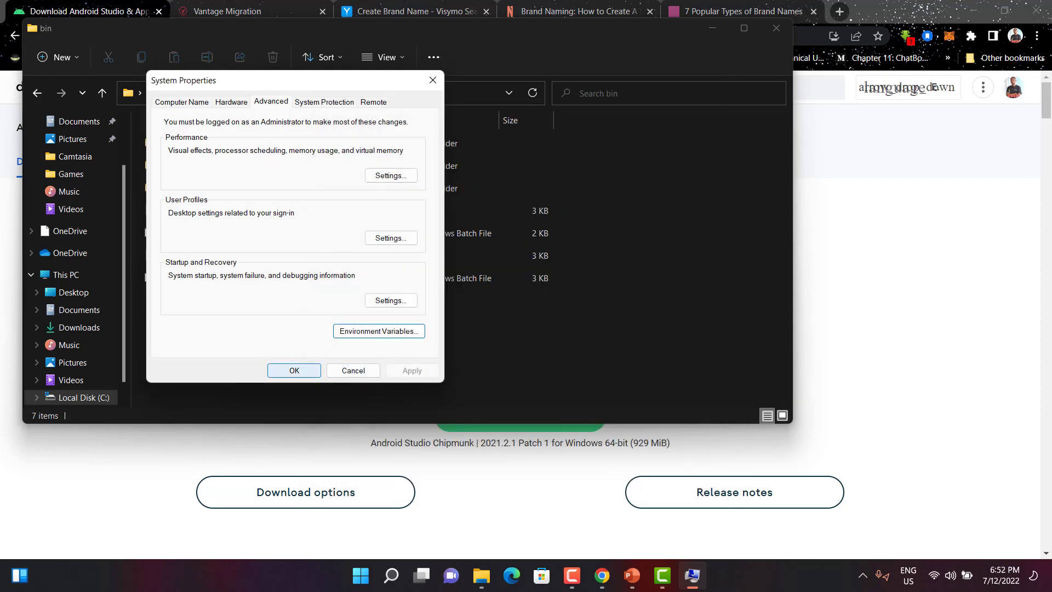
click(295, 370)
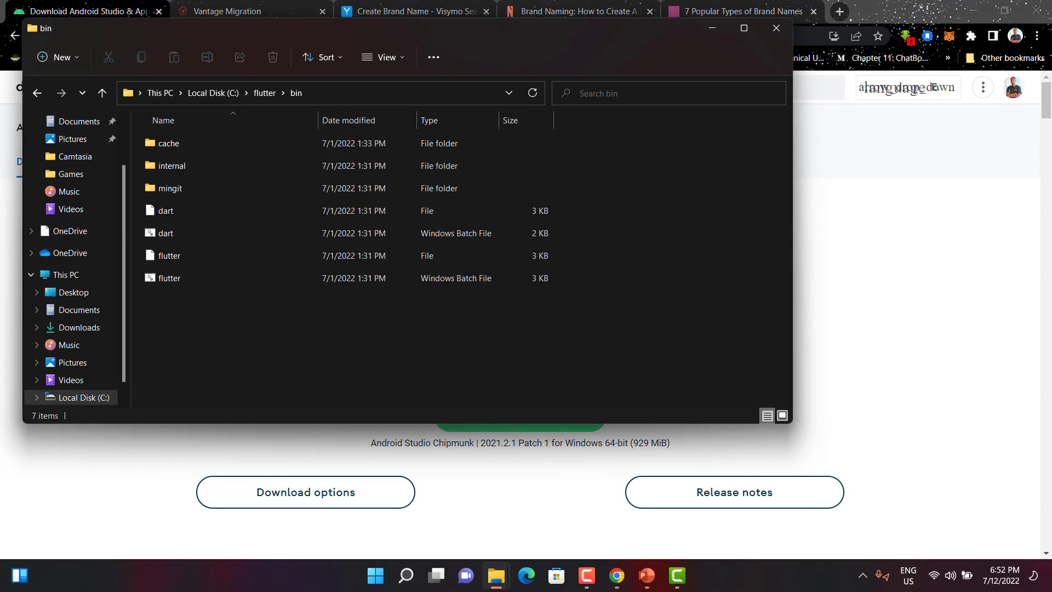
Step: Open a Command Prompt through Run and execute flutter doctor
key(super+r)
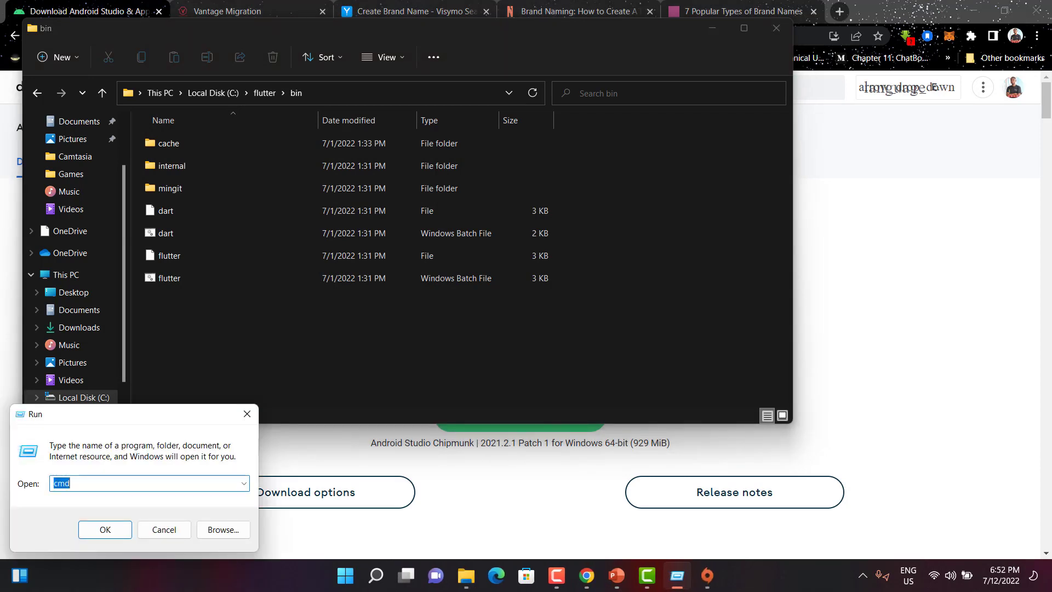
key(Return)
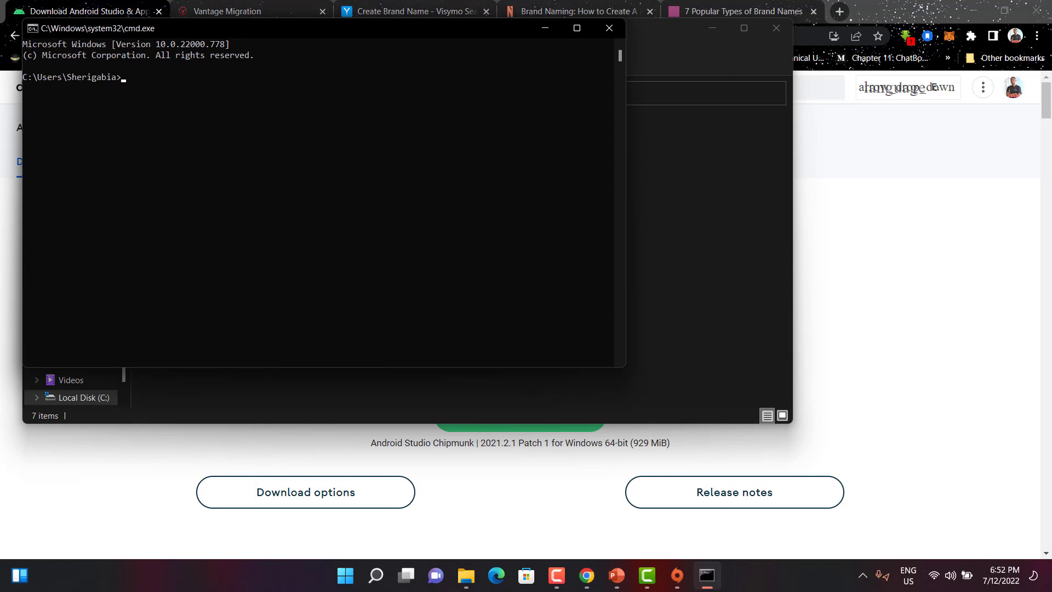
text(flutter doctor)
key(Return)
Step: Examine the flutter doctor report in the console window, then close the console
drag(351, 28, 513, 58)
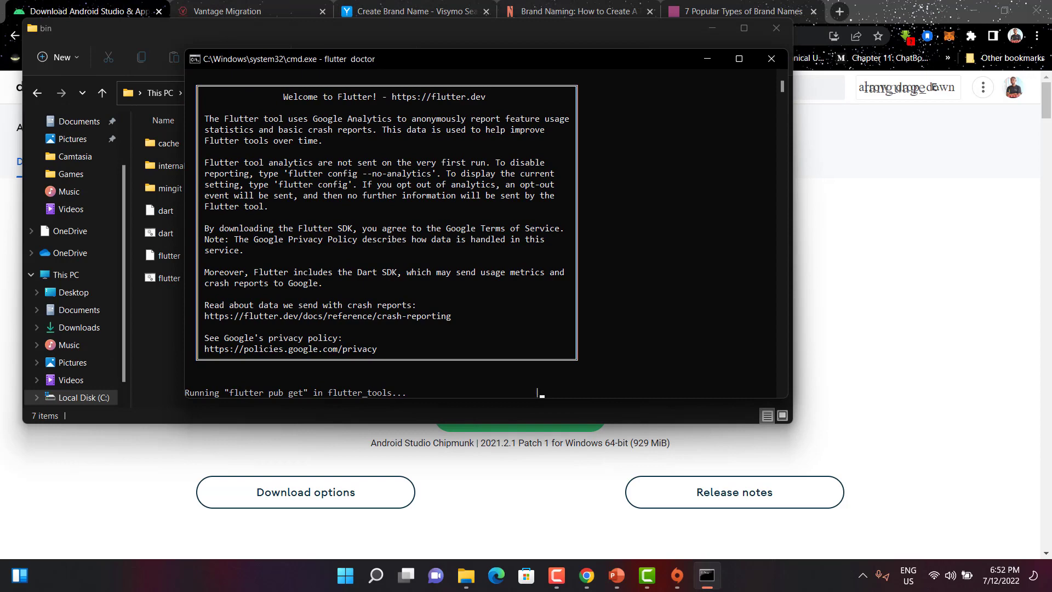
drag(475, 317, 278, 82)
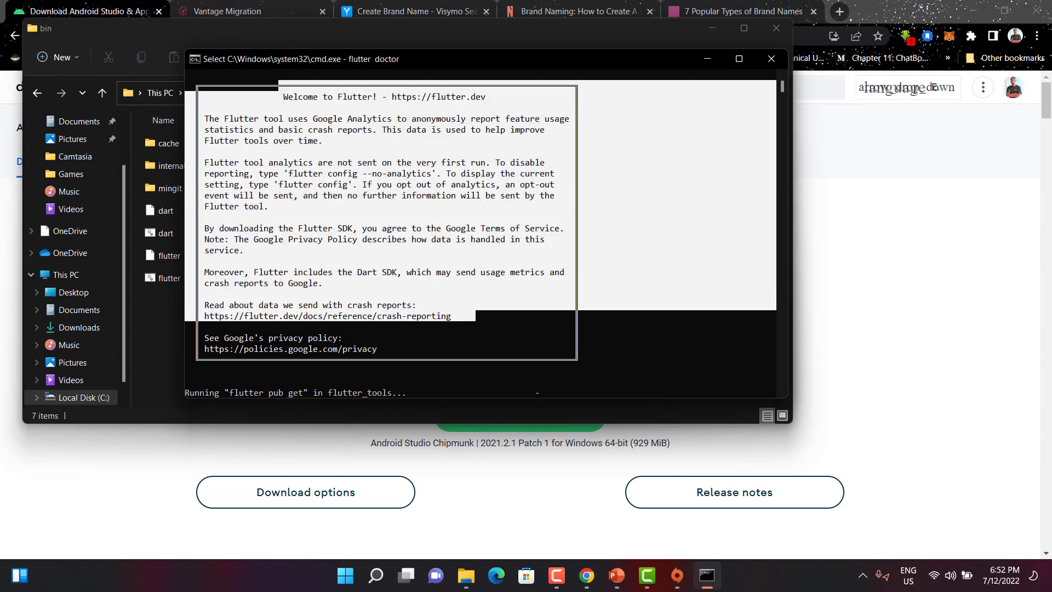
click(557, 338)
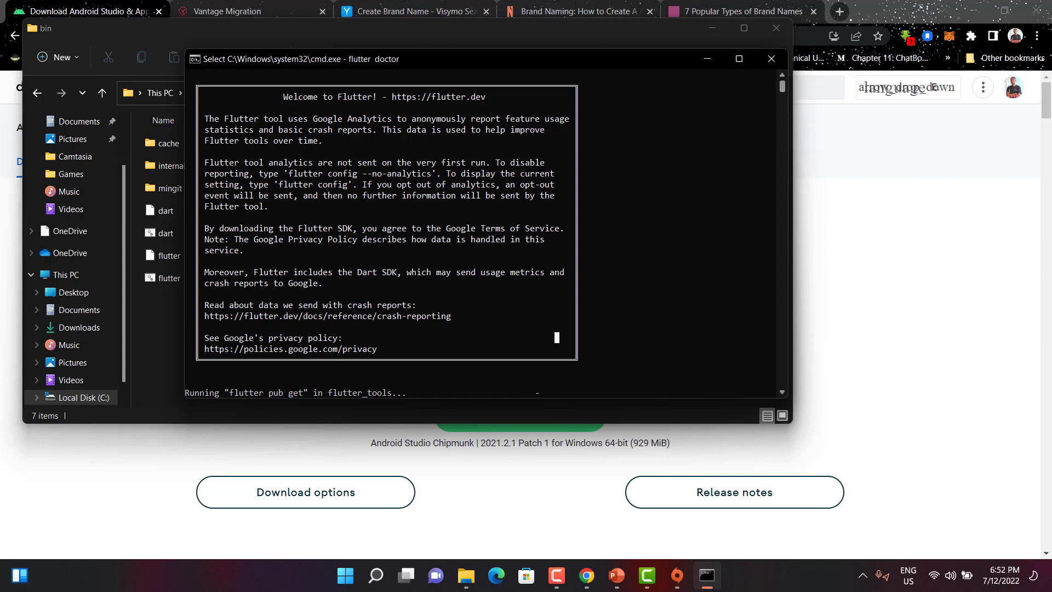
scroll(482, 230, down, 4)
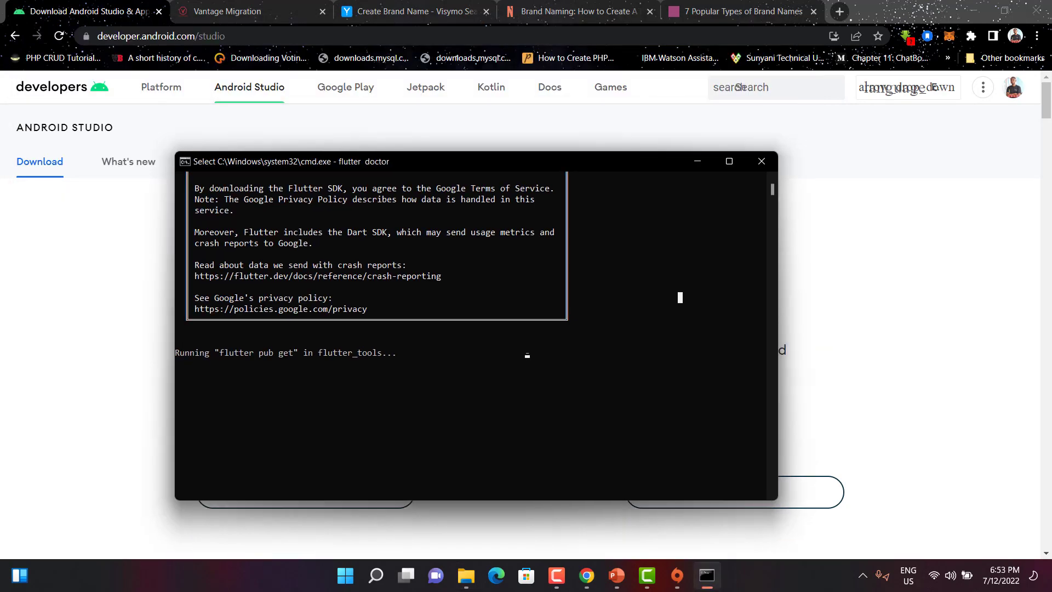
click(518, 396)
key(Return)
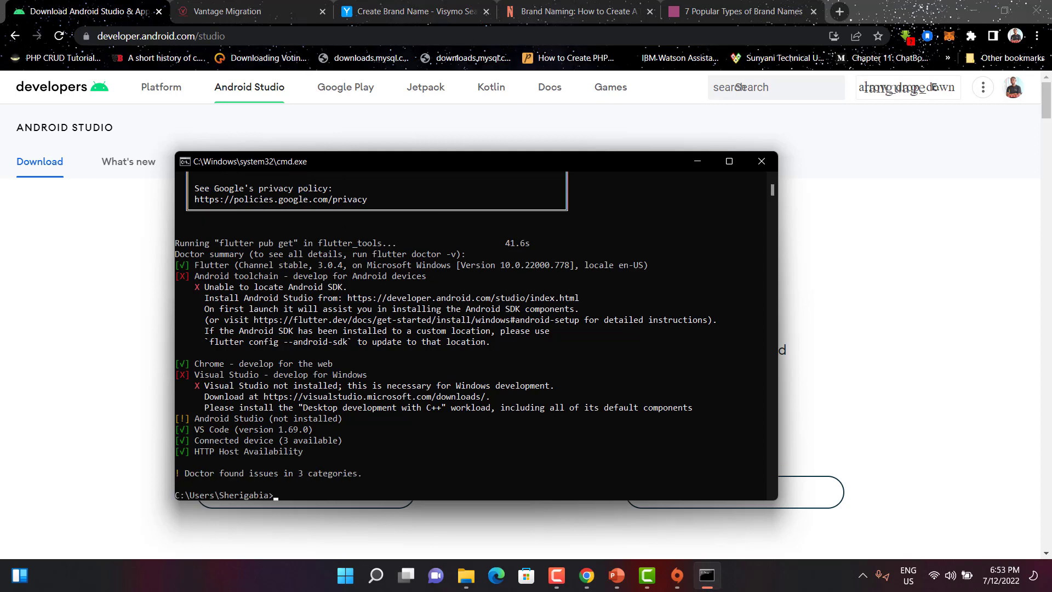
drag(246, 265, 332, 265)
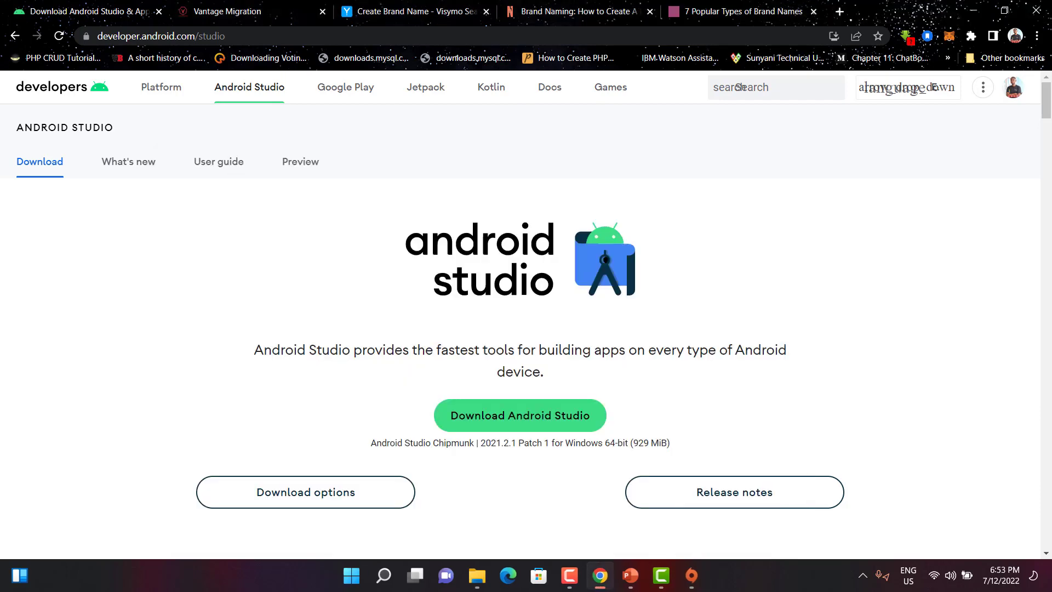
click(761, 162)
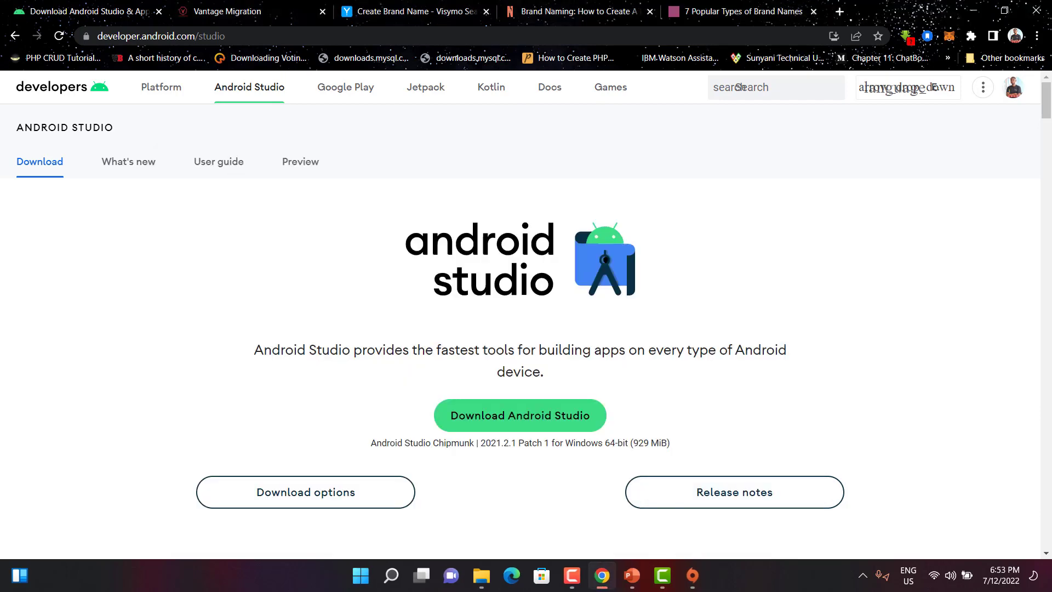
Step: Open the downloaded Android Studio installer from the Downloads Programs folder
mouse_move(481, 576)
click(627, 499)
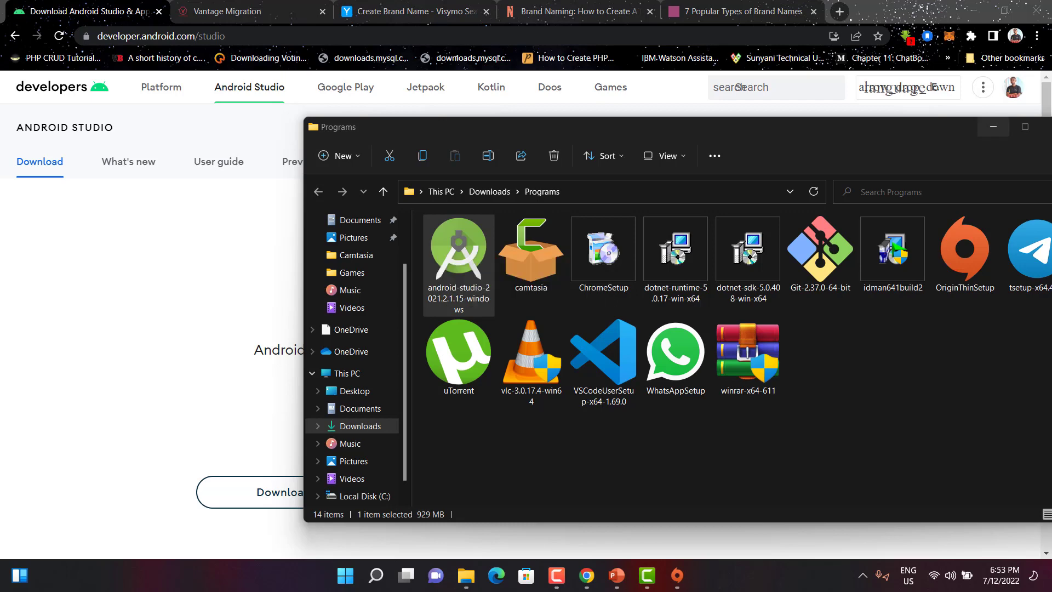
click(993, 126)
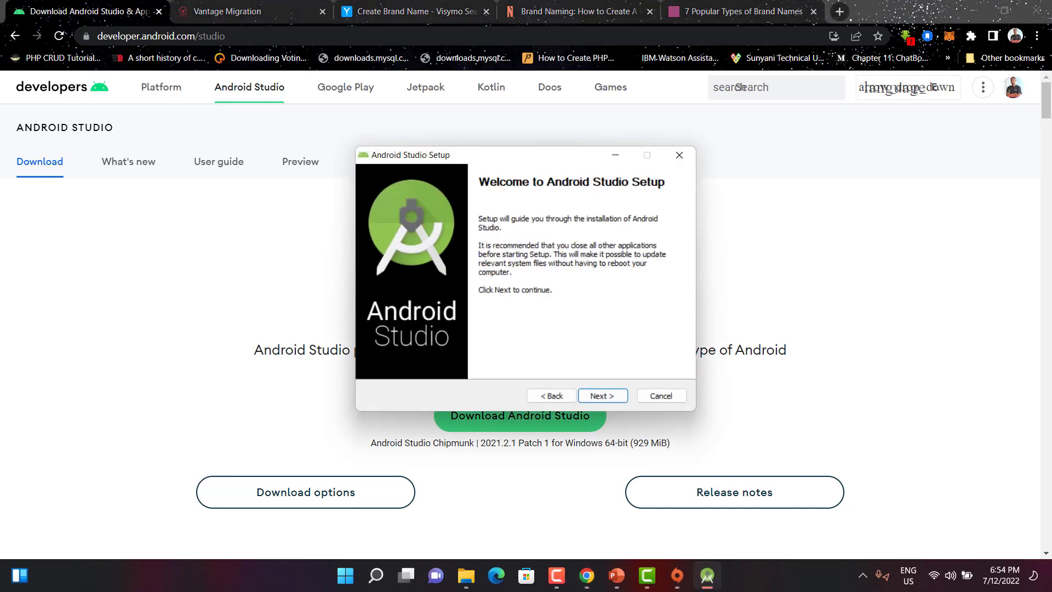
Step: Install Android Studio with the default components, location and Start Menu folder, and finish with Start Android Studio checked
key(Return)
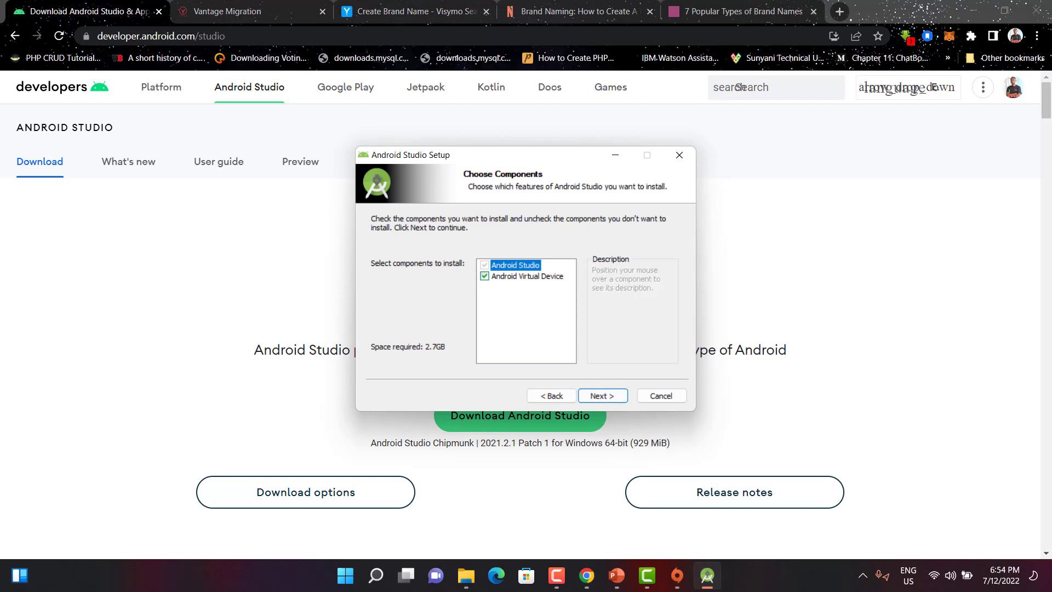
key(Return)
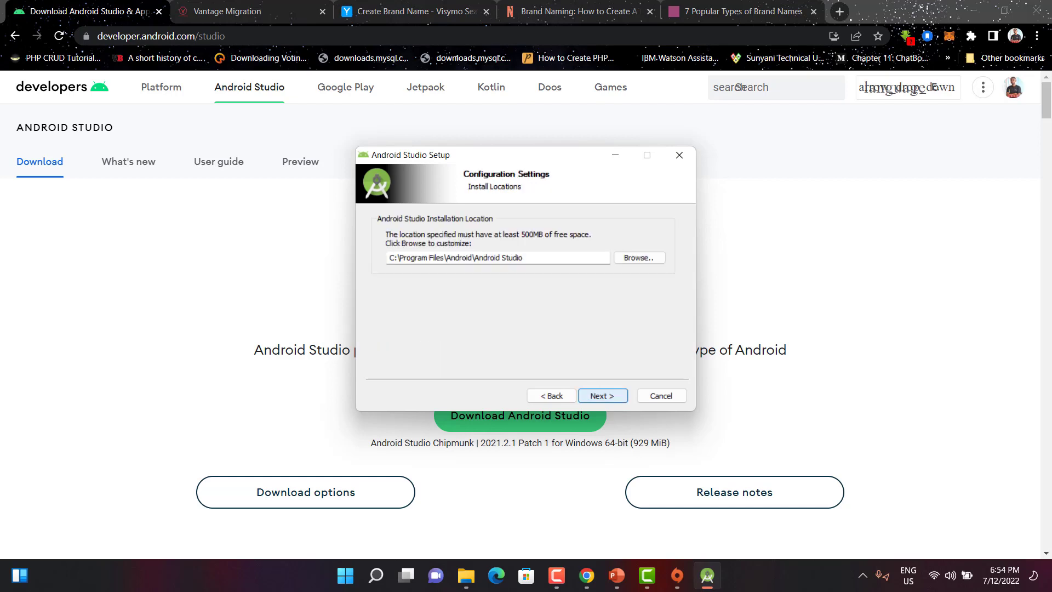
key(Return)
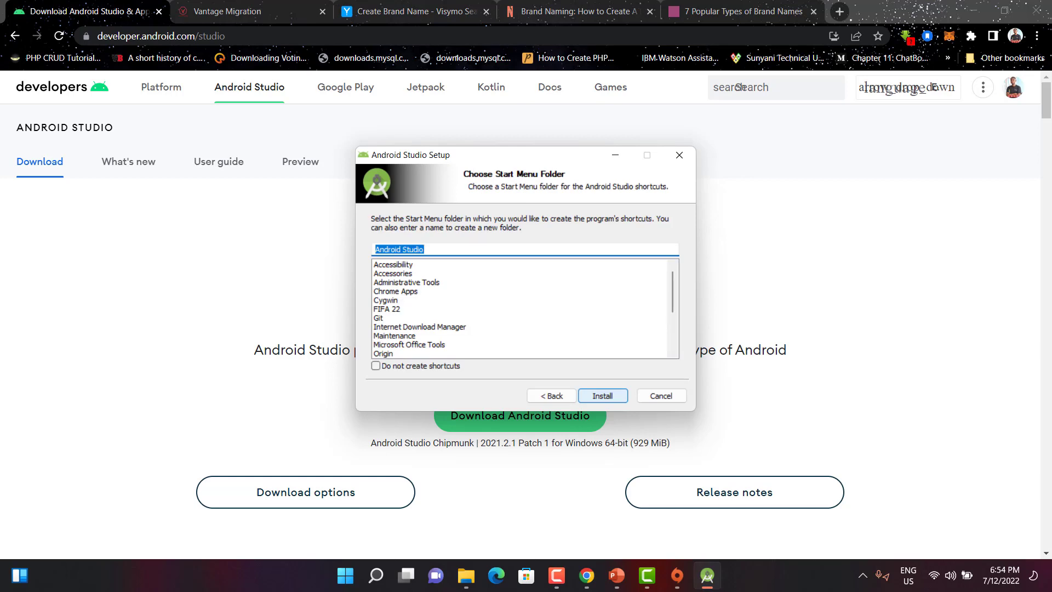
key(Return)
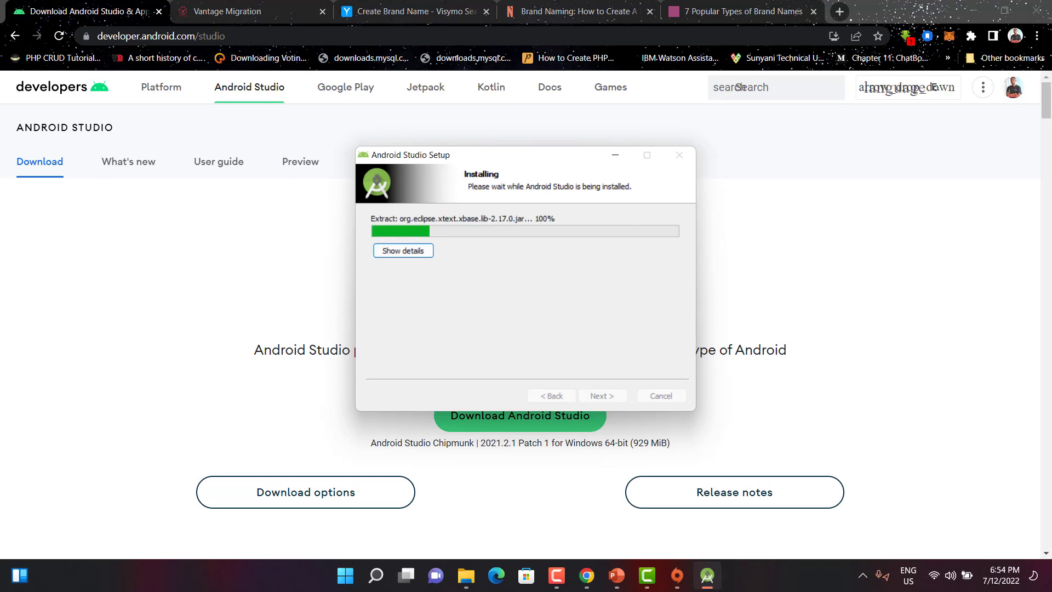
key(Return)
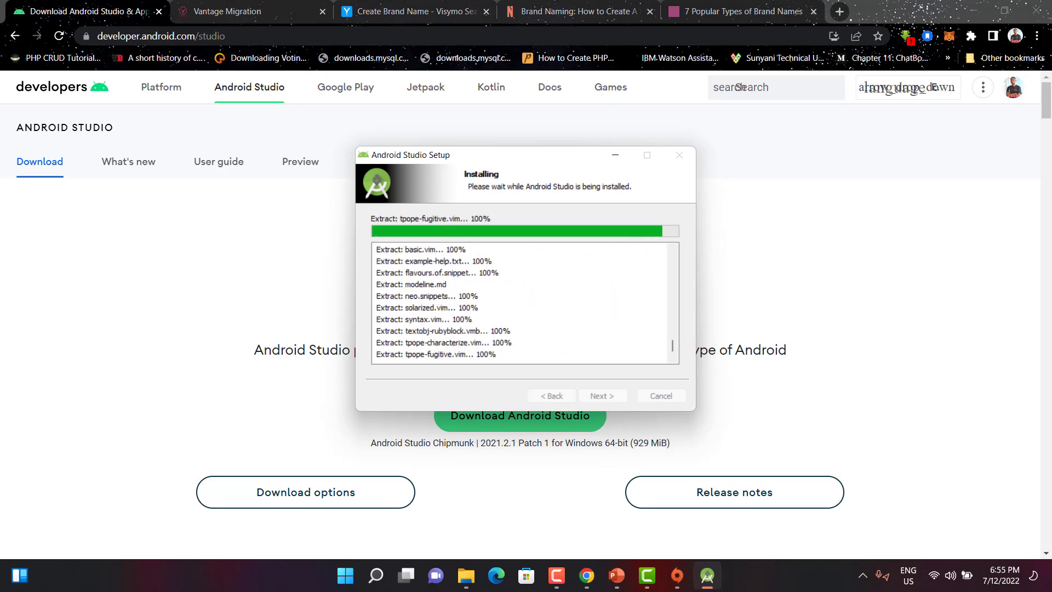
click(603, 396)
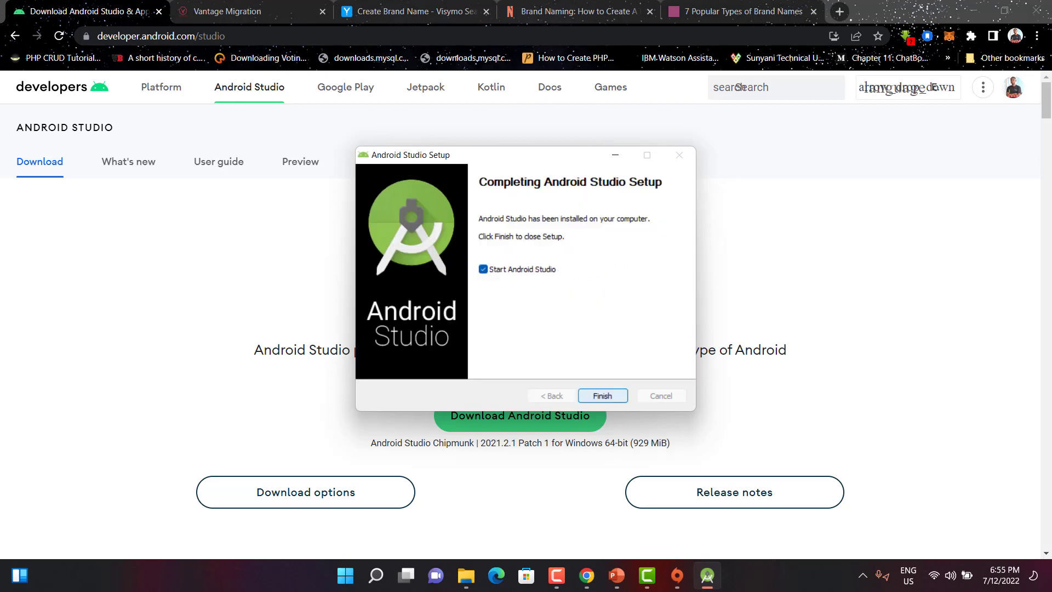
click(602, 396)
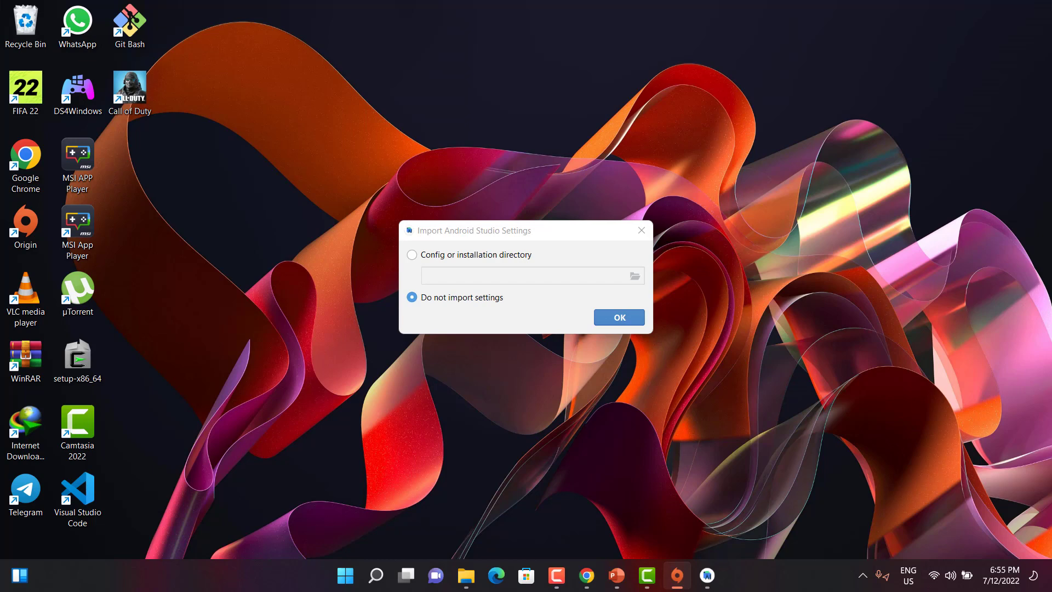
Step: Launch Android Studio without importing settings, decline sending usage statistics, and continue past the welcome page
key(Return)
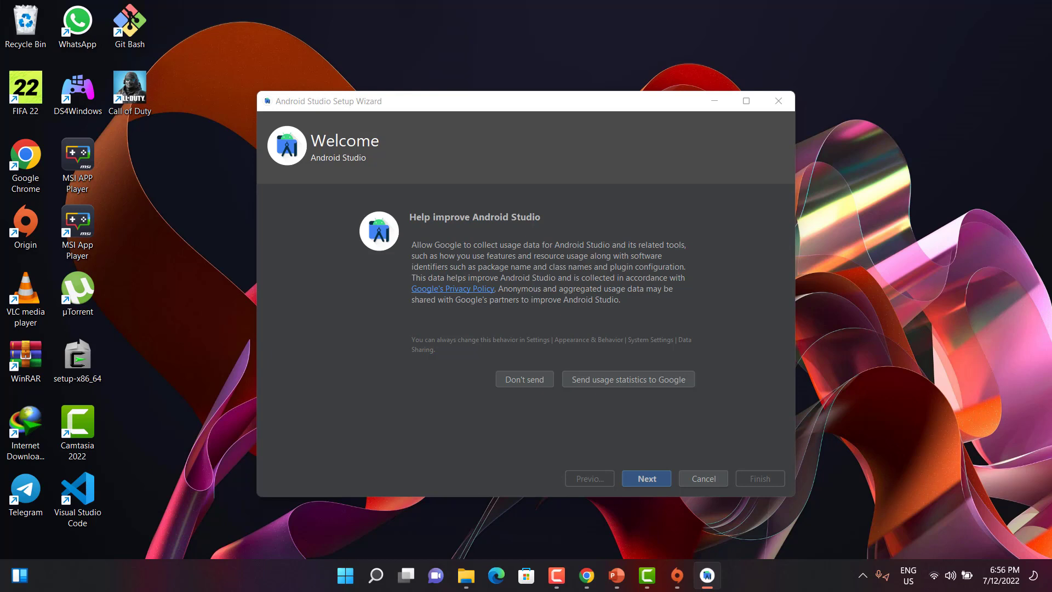
click(525, 380)
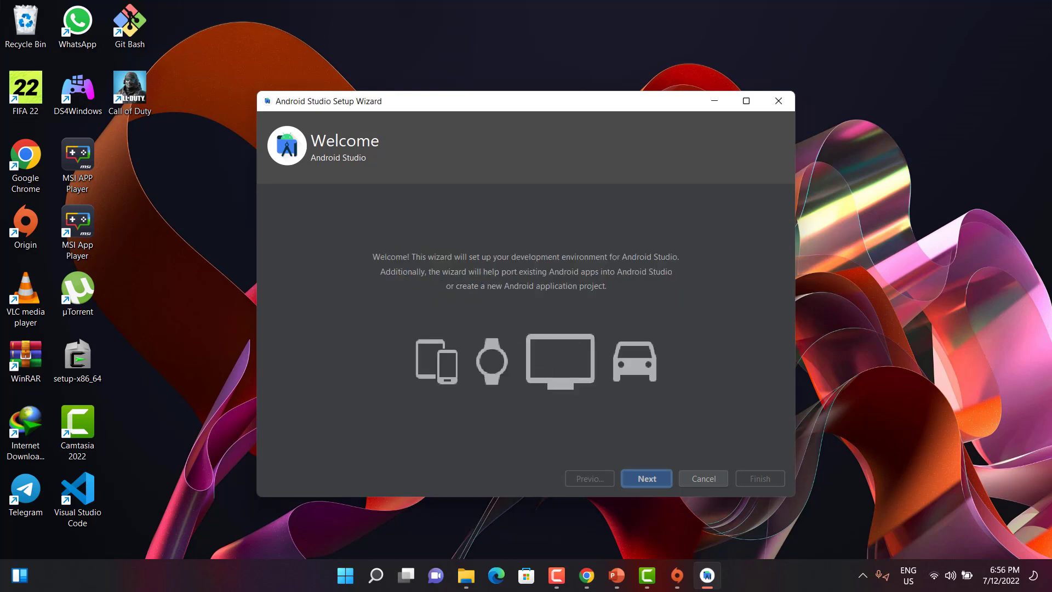
key(Return)
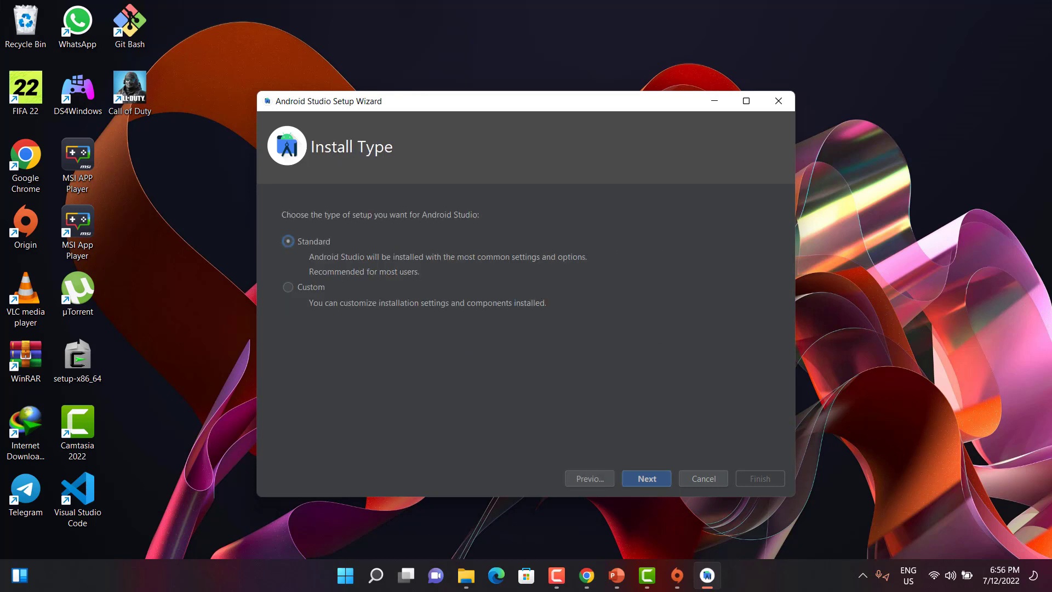
Step: Choose the Standard install type and the Darcula UI theme, then continue past the settings summary
key(Return)
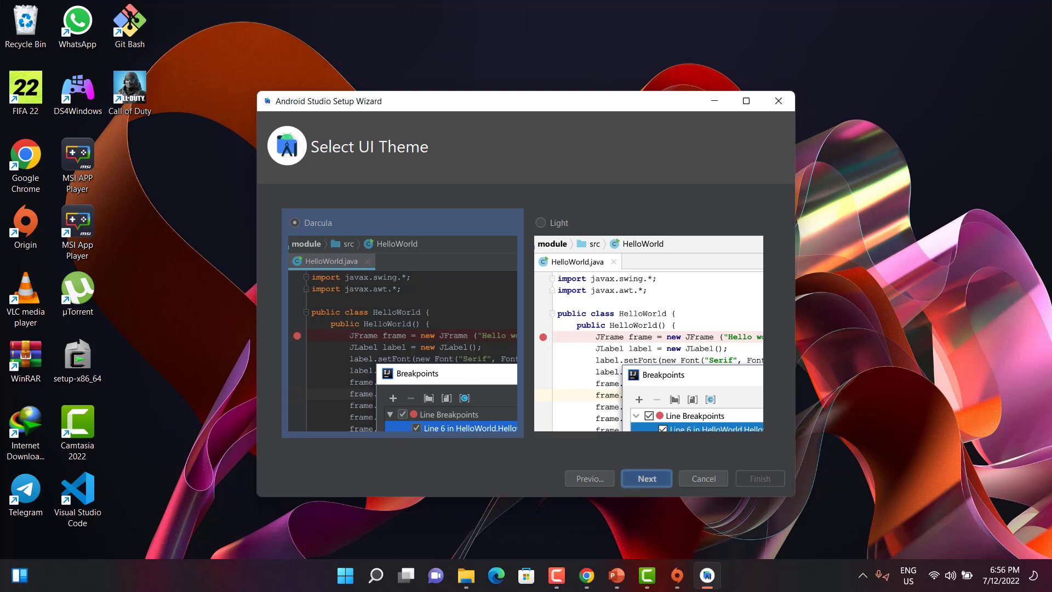
click(542, 222)
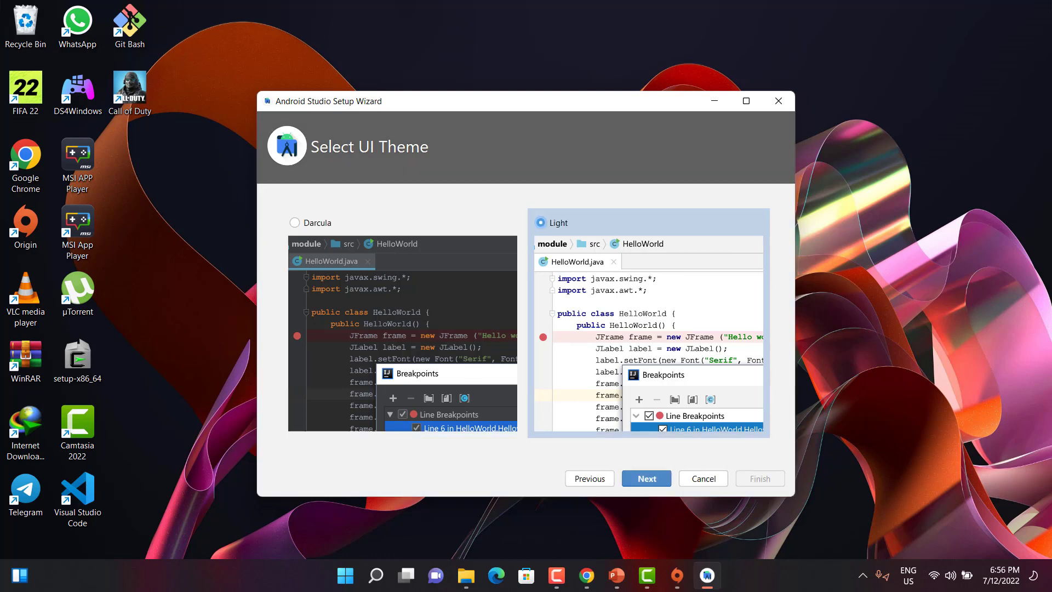
click(295, 222)
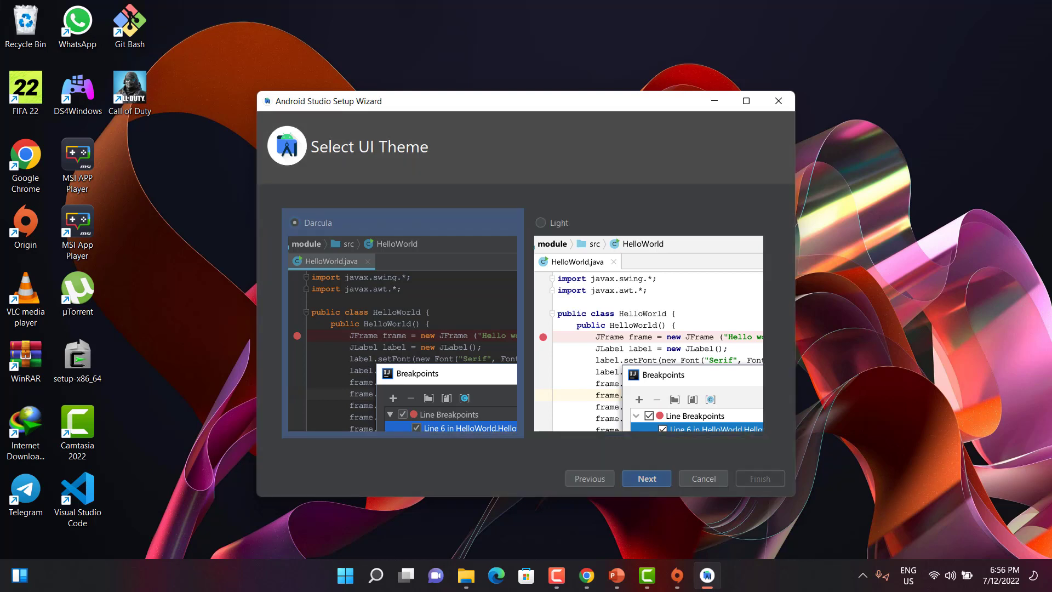
key(Return)
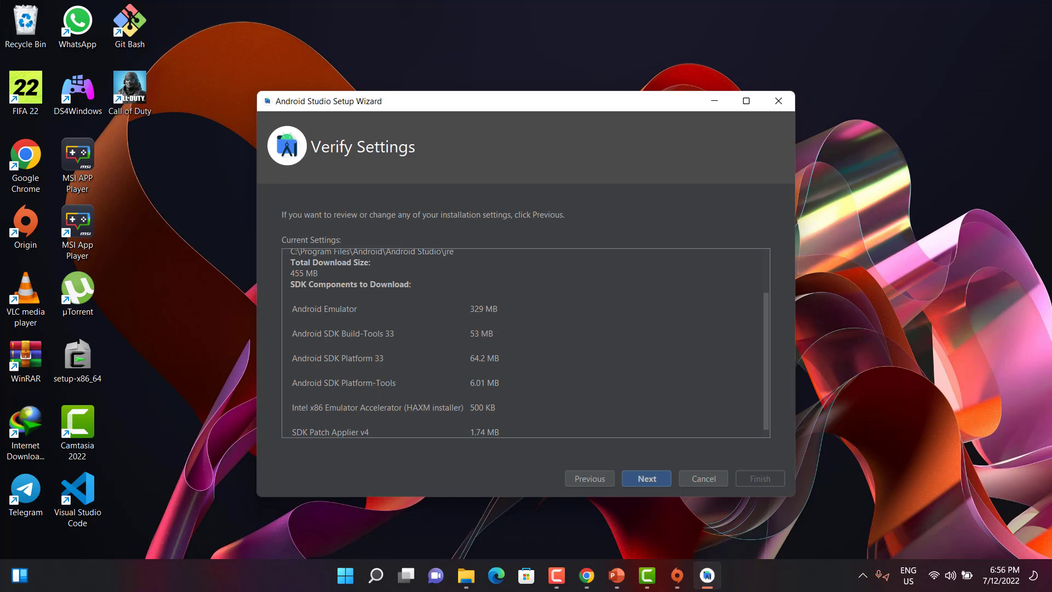
key(Return)
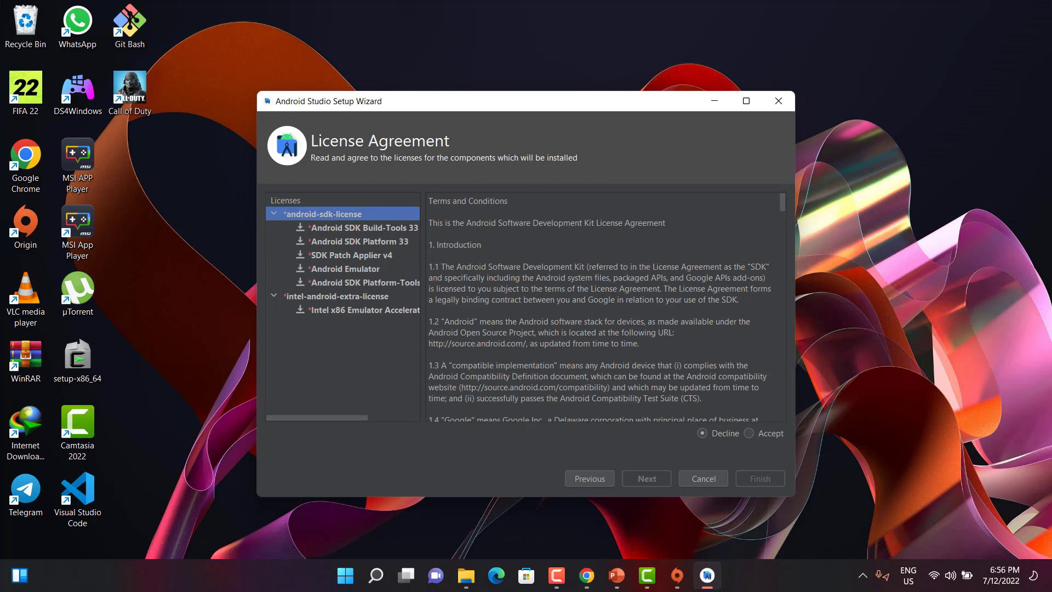
Step: Accept both the Android SDK license and the Intel emulator accelerator license, then finish the setup wizard
click(749, 434)
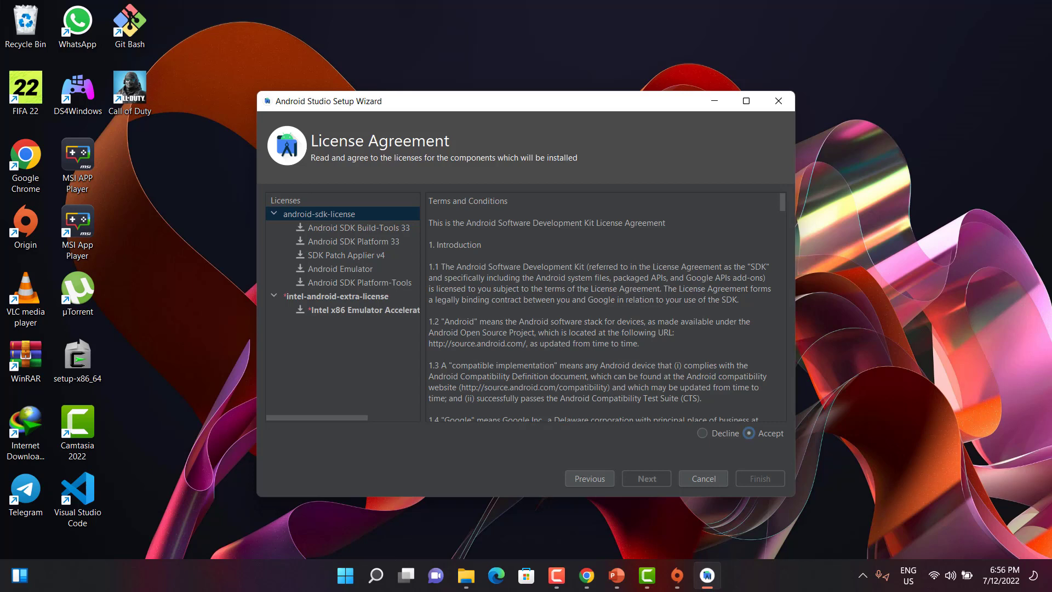
click(359, 228)
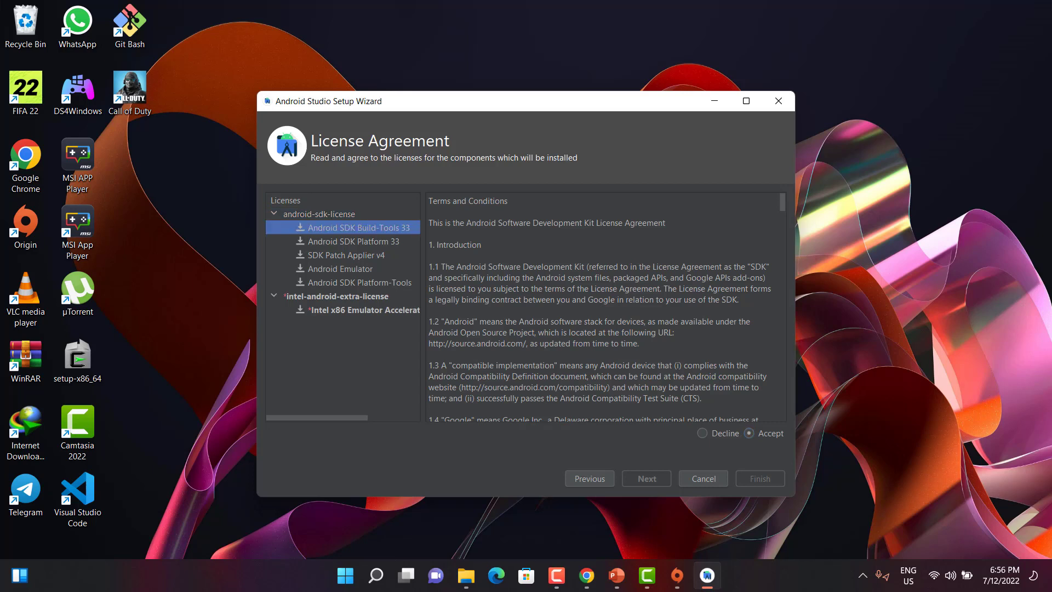
click(362, 310)
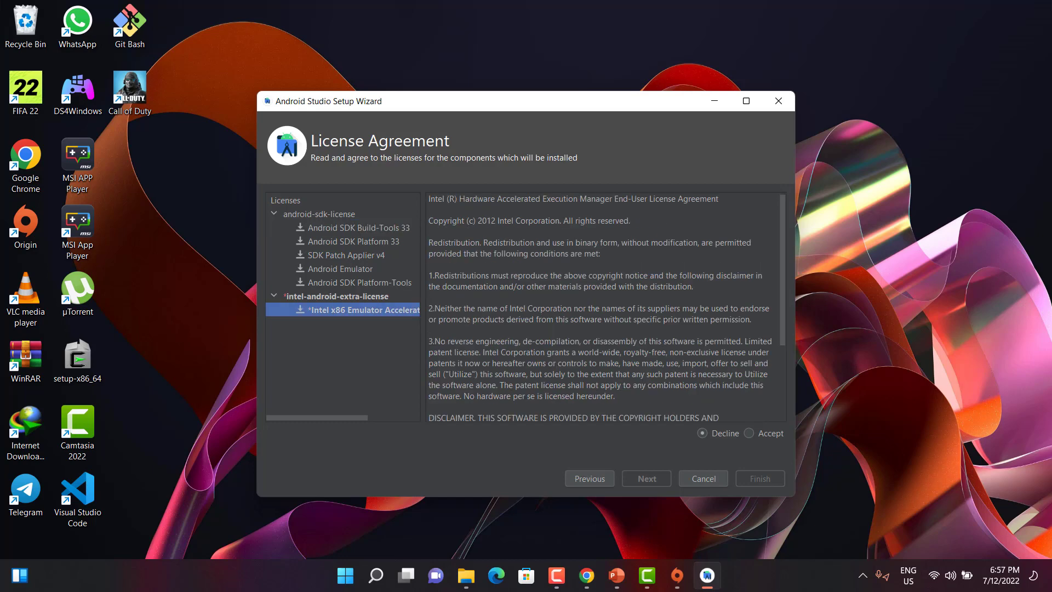
click(749, 433)
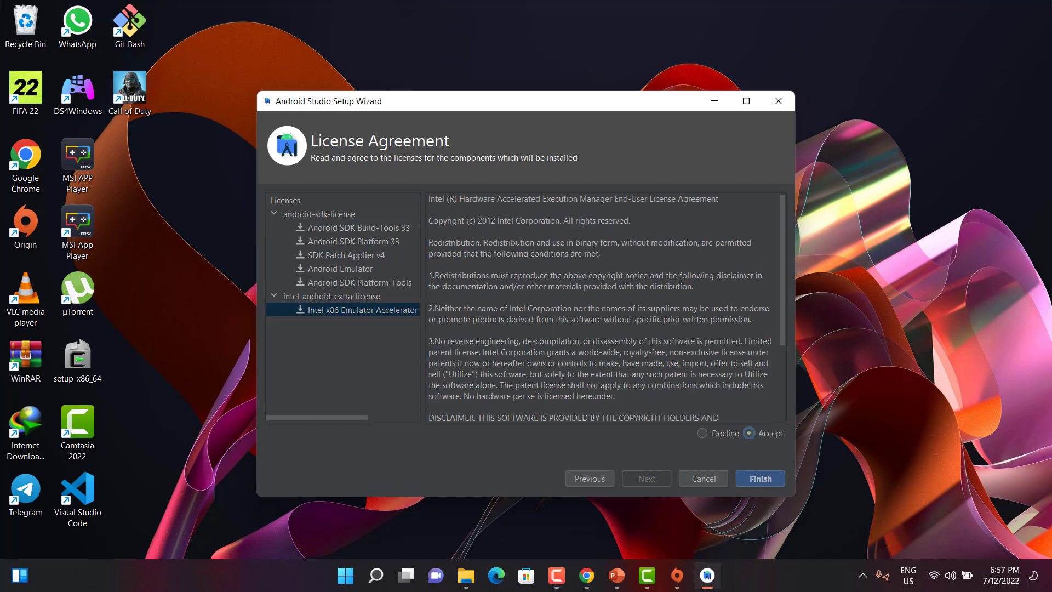
click(761, 478)
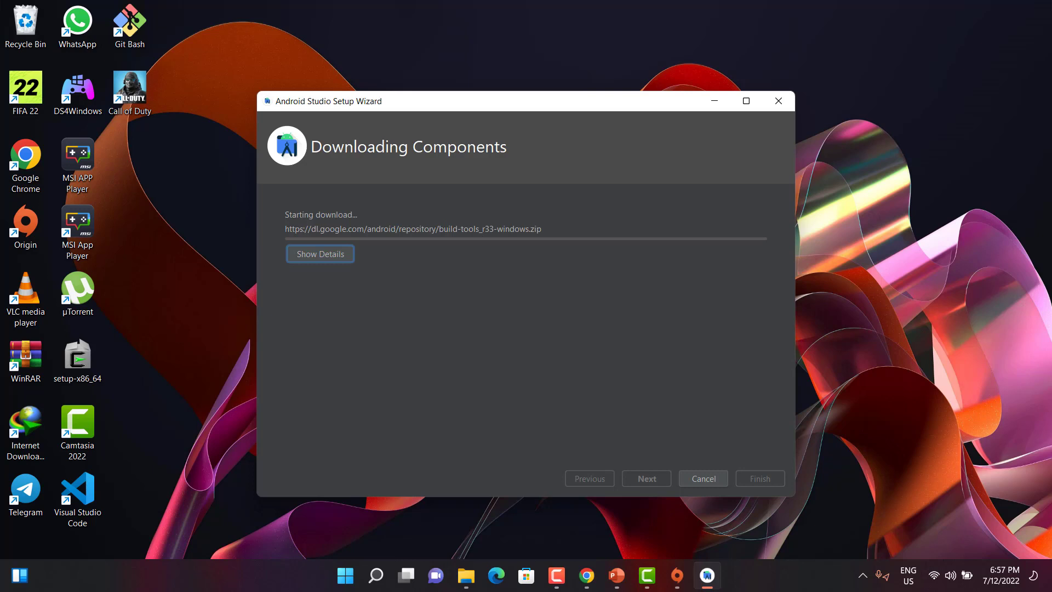
Step: Review the component download log and finish the setup once the Android SDK is installed
key(space)
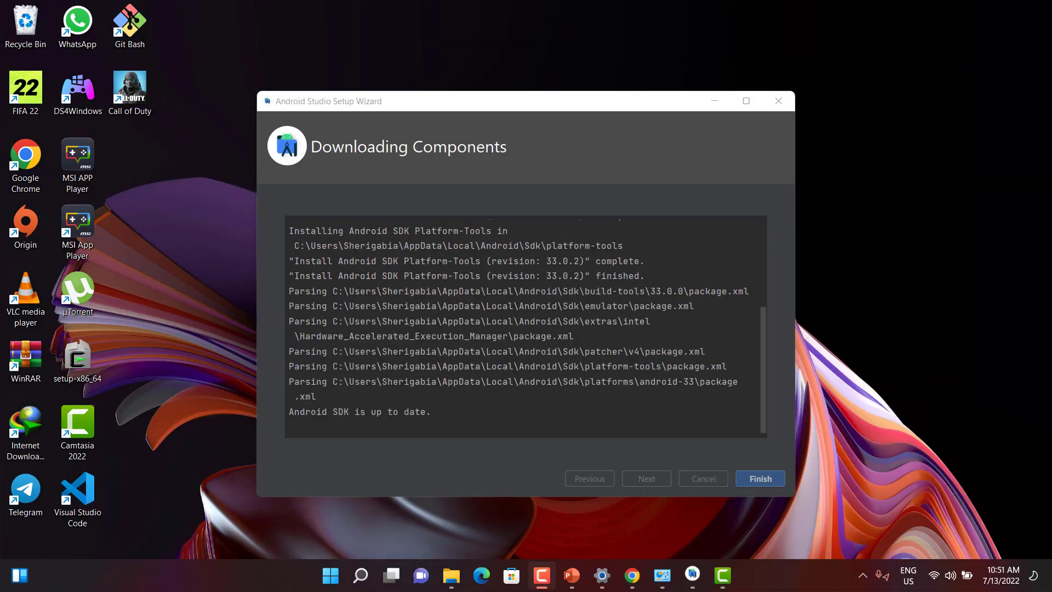
drag(431, 412, 322, 412)
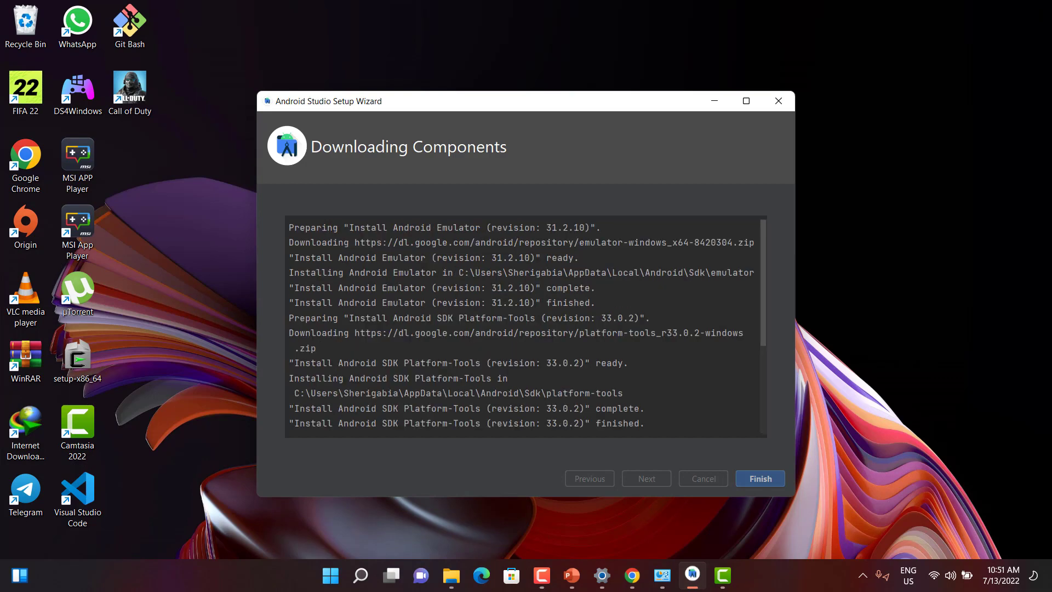
click(760, 478)
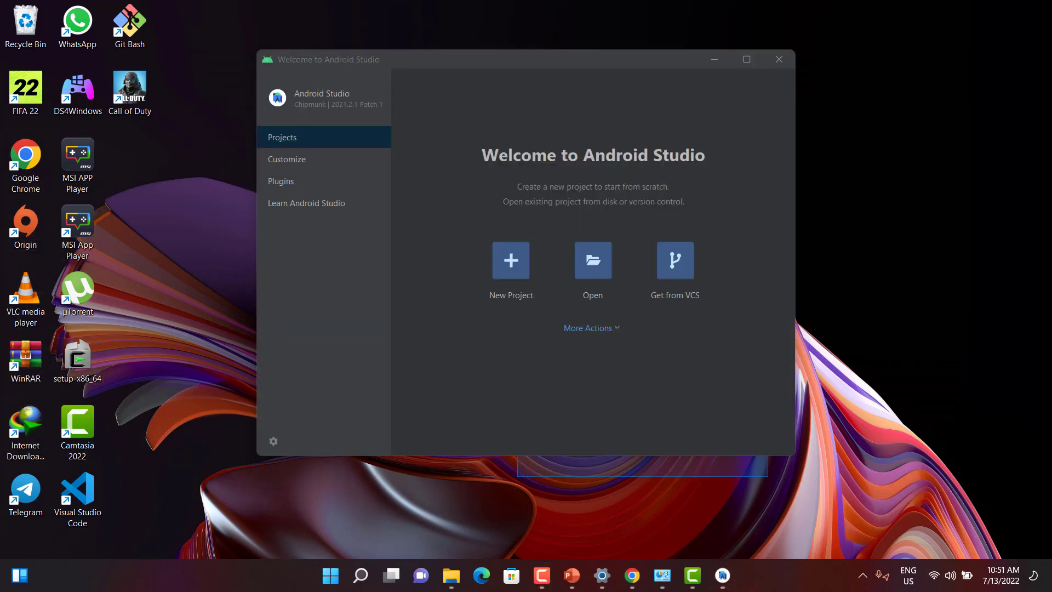
Step: Open the Virtual Device Manager from the welcome screen's extra actions and start creating a new device
click(588, 327)
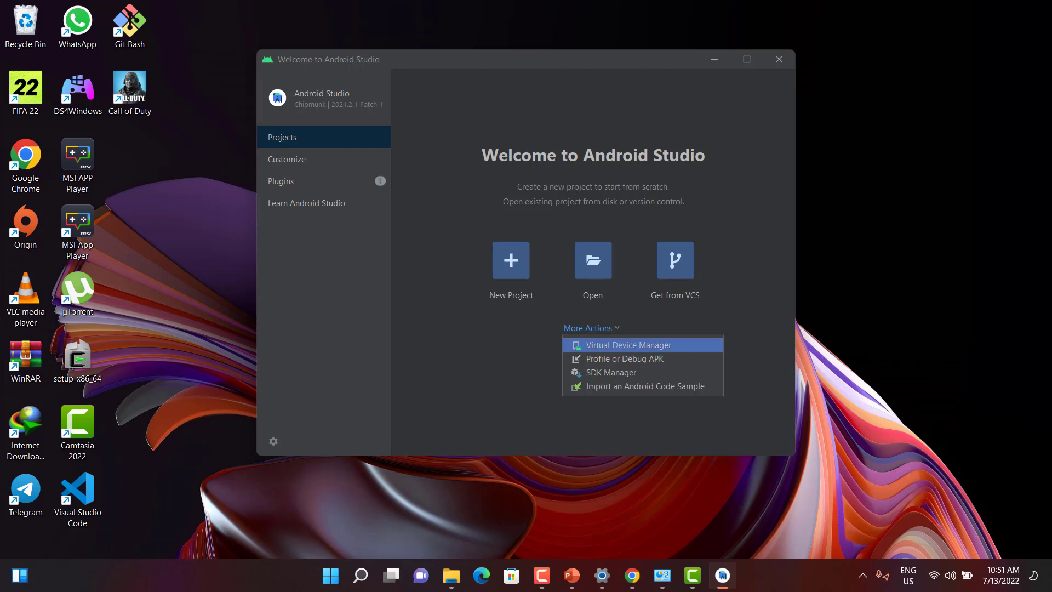
key(Return)
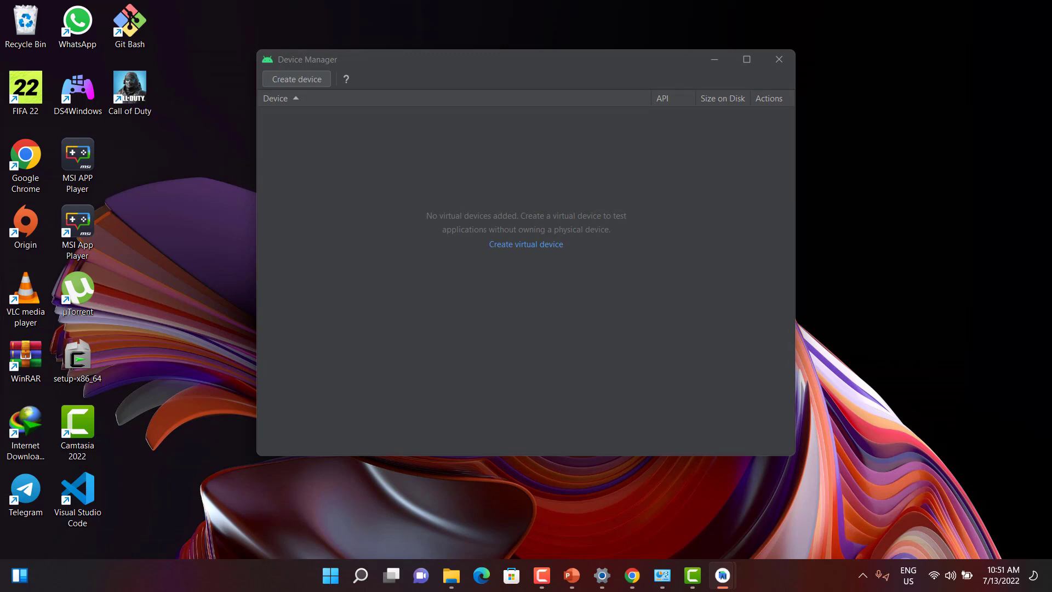
click(297, 79)
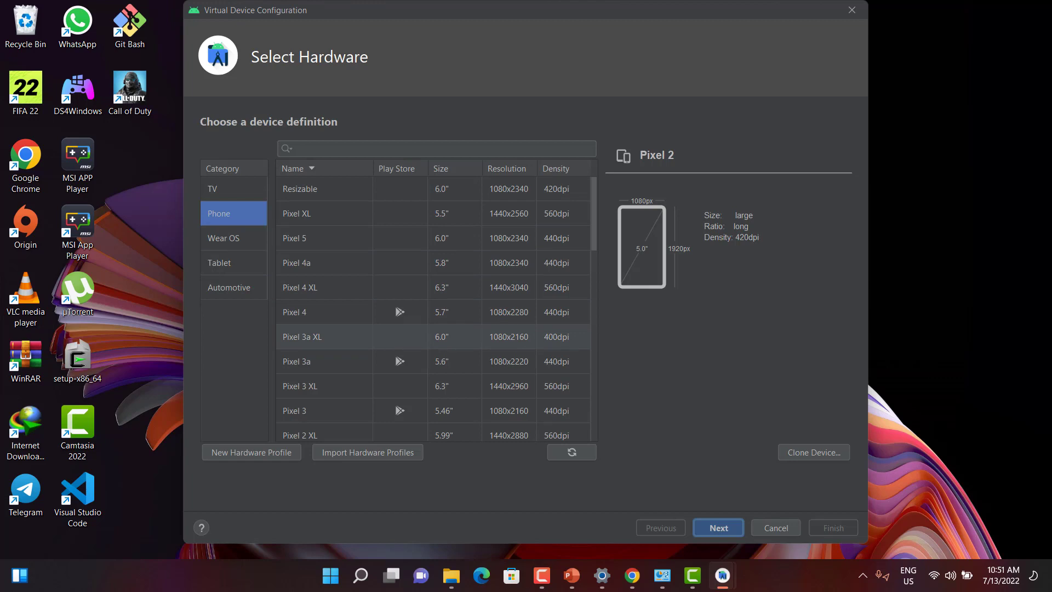
Step: Choose the Pixel 4 phone hardware profile and the R (API 30) system image for the virtual device
click(400, 312)
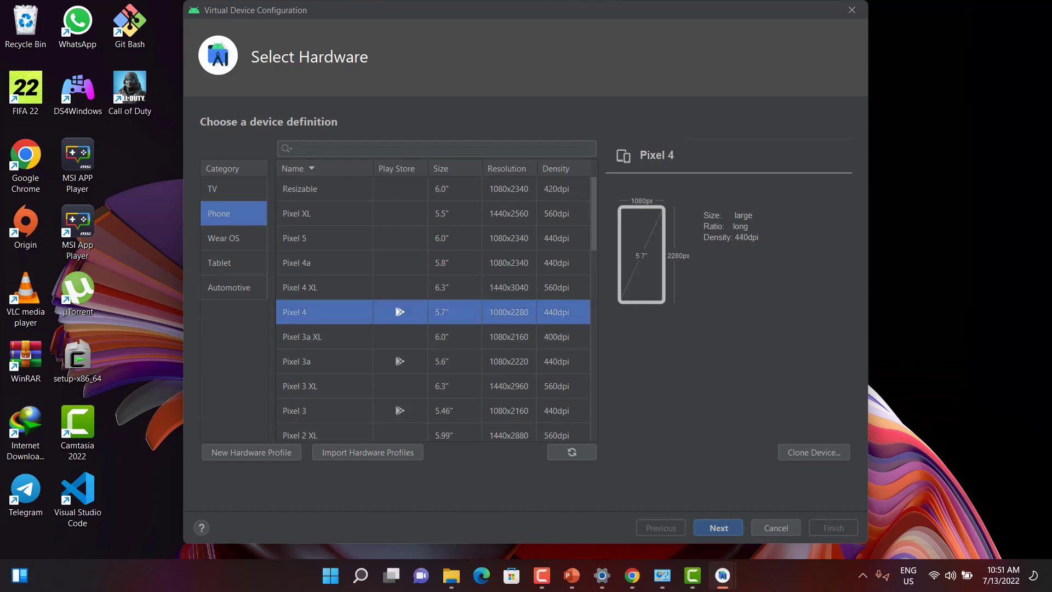
click(718, 527)
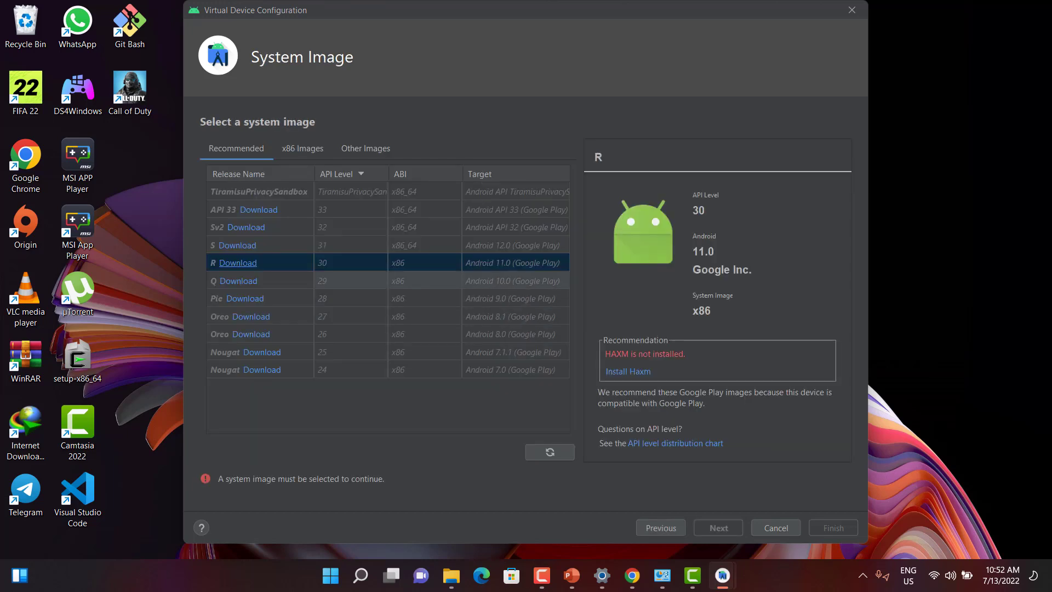
click(238, 262)
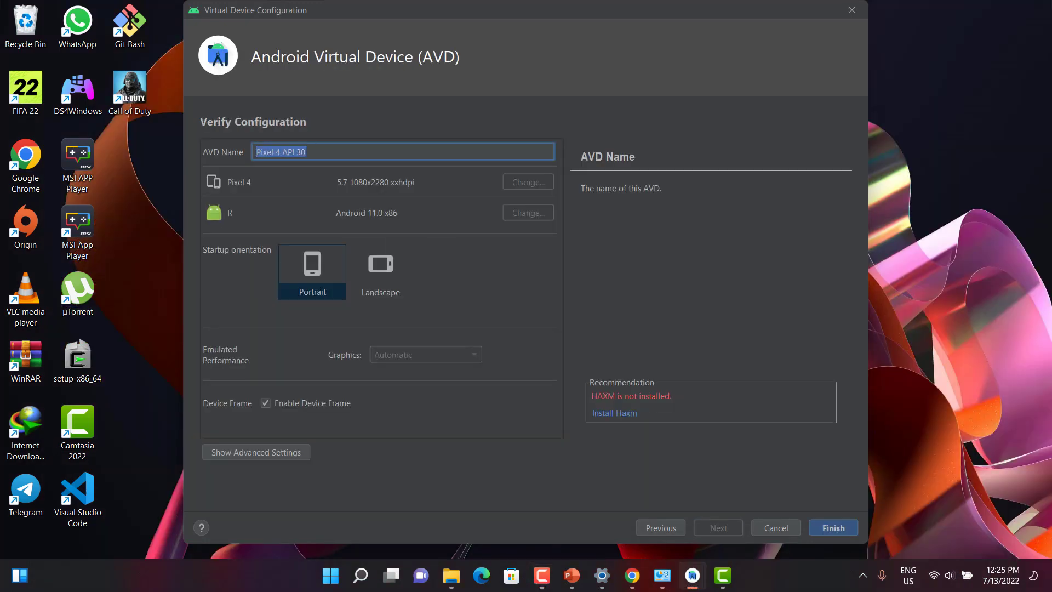
text(my emulator)
key(BackSpace)
key(BackSpace)
key(BackSpace)
key(BackSpace)
key(BackSpace)
key(BackSpace)
key(BackSpace)
key(BackSpace)
key(BackSpace)
key(BackSpace)
key(BackSpace)
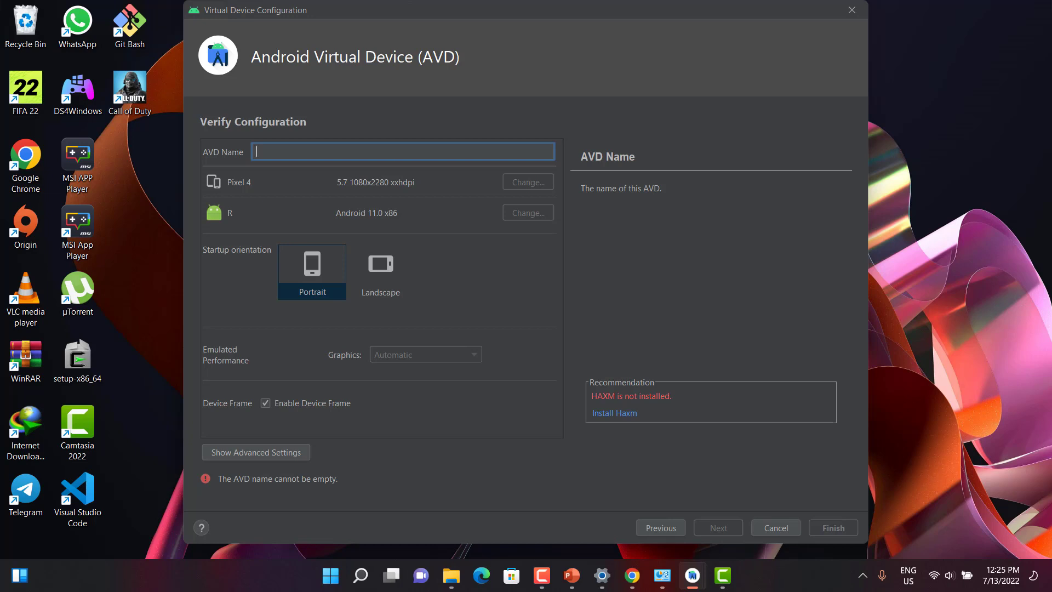
Step: Name the AVD Codewith followed by the user's name and finish creating the virtual device
text(Co)
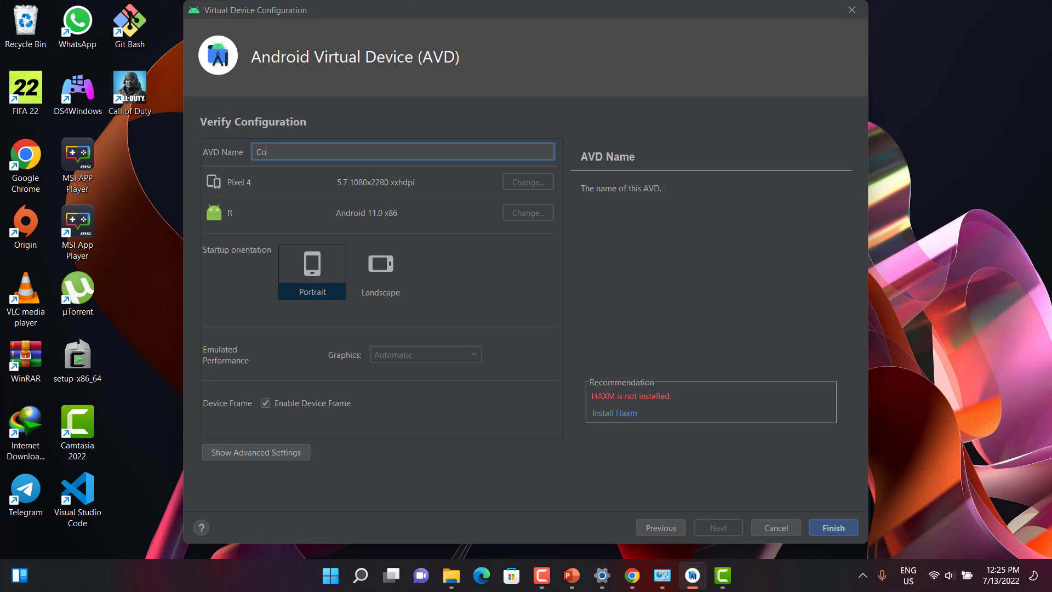
text(dewi)
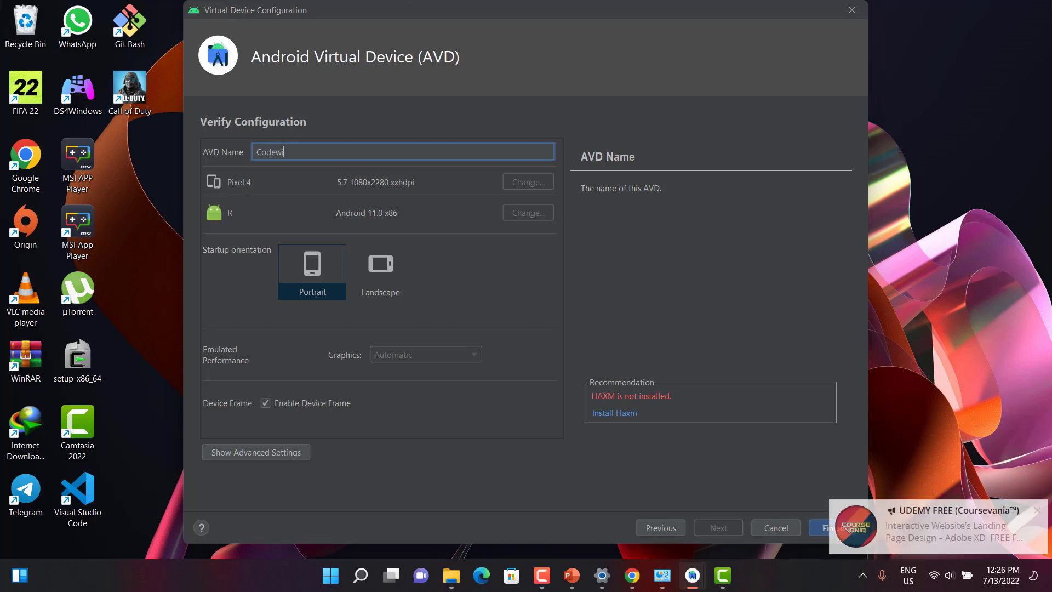
text(thS)
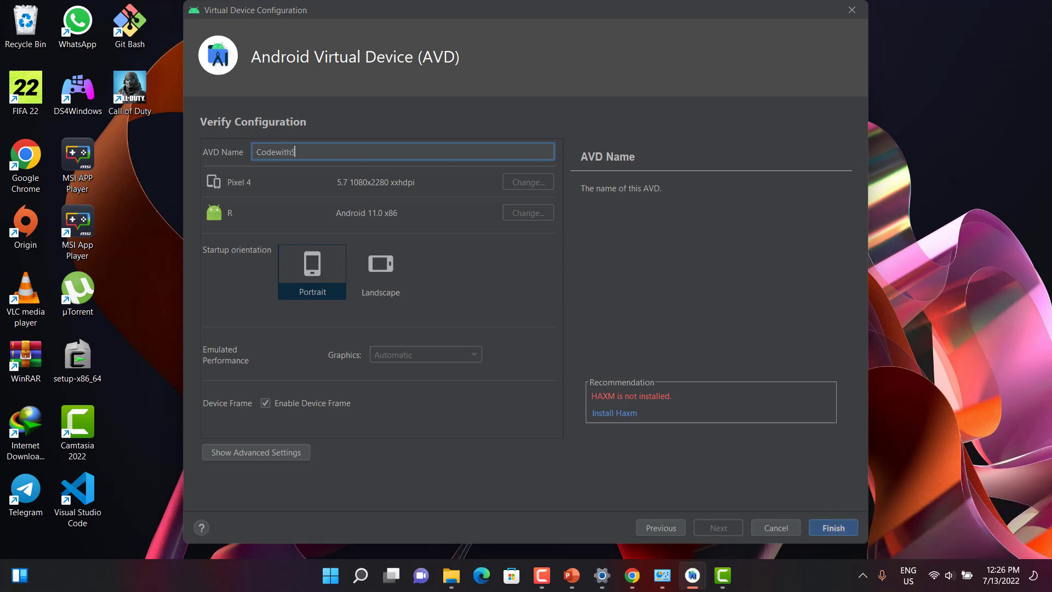
text(heriga)
key(Return)
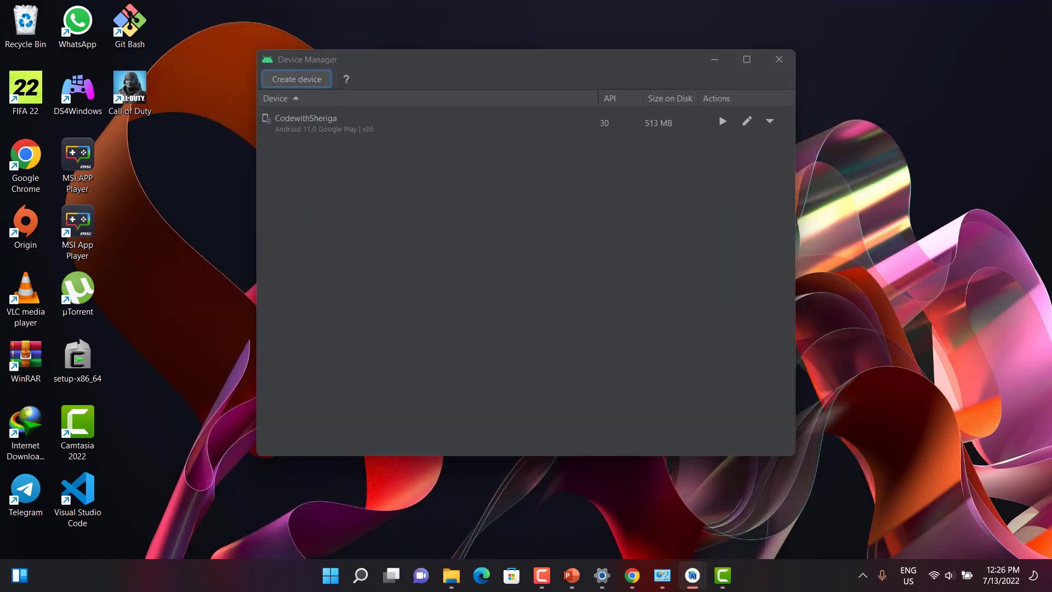
Step: Launch the new virtual device and allow adb access through the Windows firewall
key(F10)
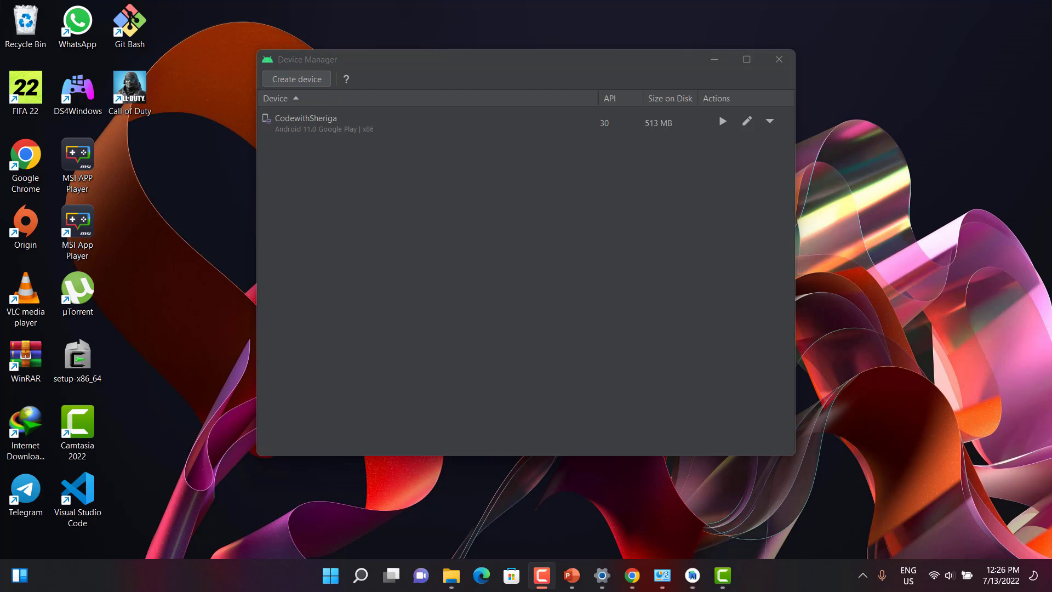
click(439, 123)
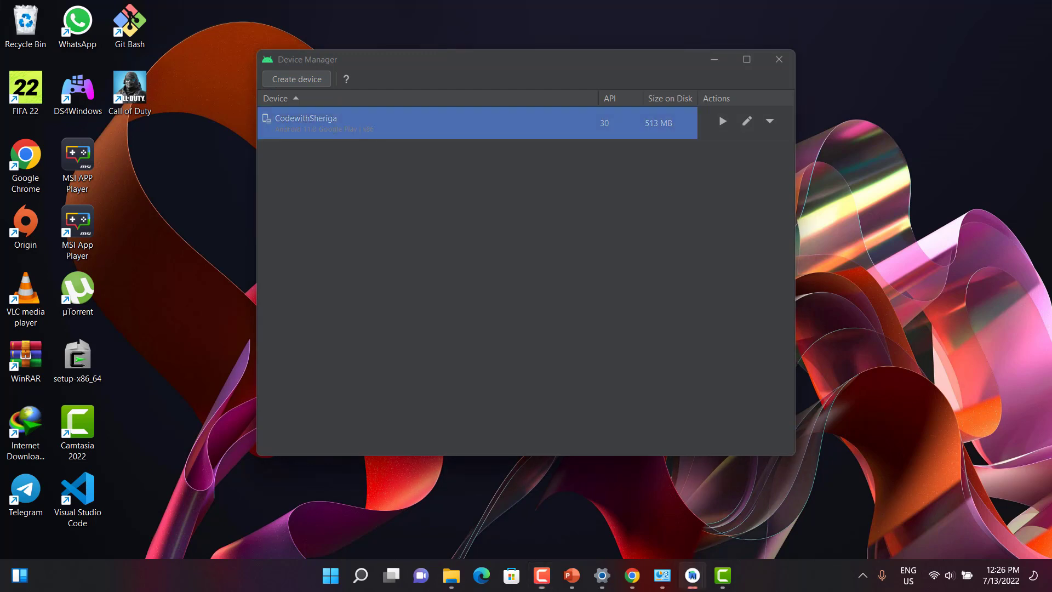
click(723, 121)
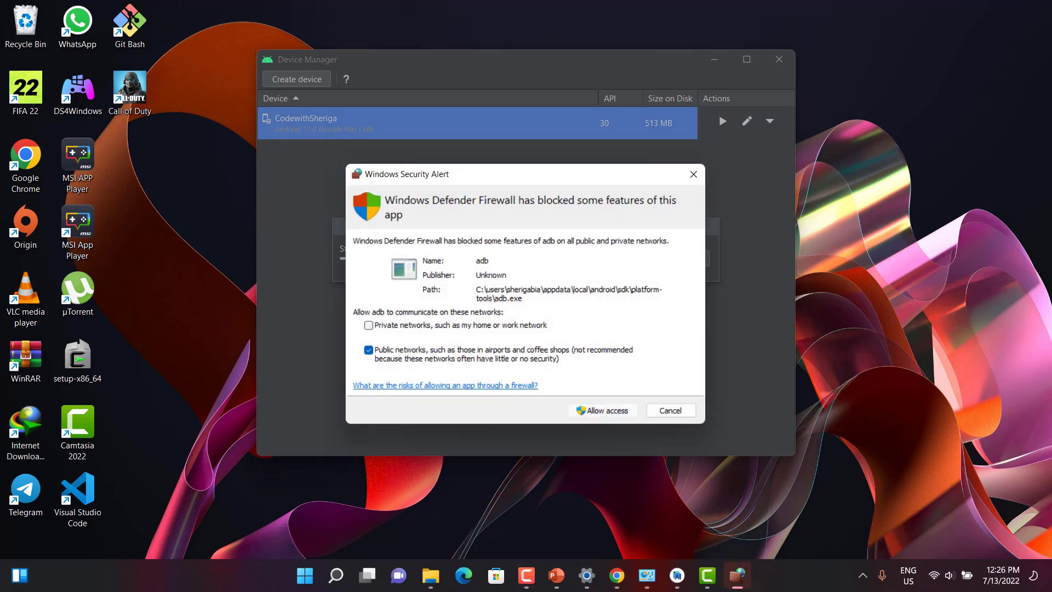
click(603, 410)
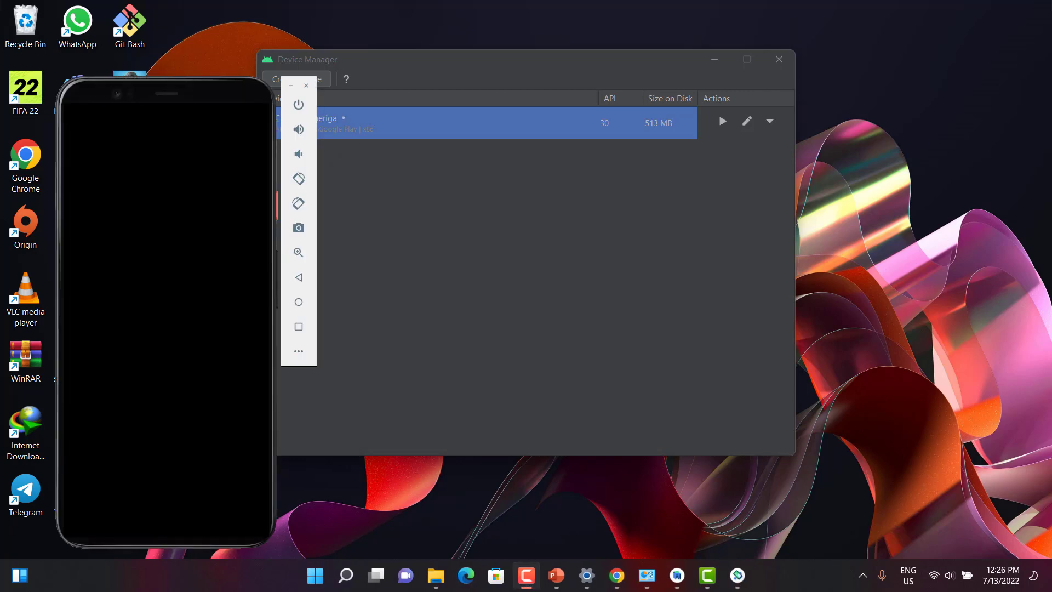
Step: Reposition the emulator window and turn on the virtual device's power
drag(186, 88, 461, 63)
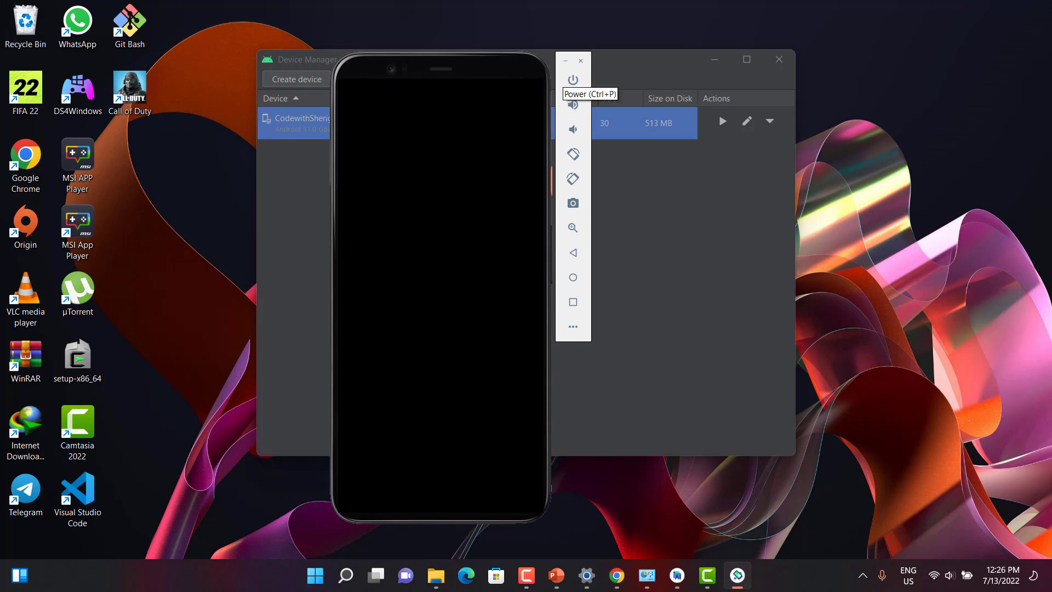
click(573, 80)
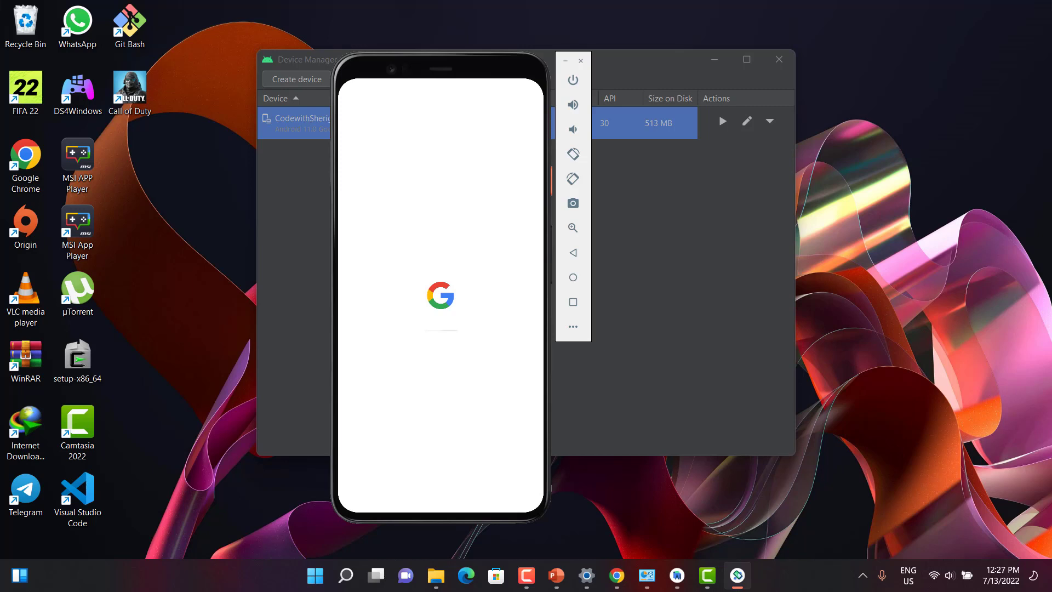
Step: Minimize the Android Studio window and move the emulator to the right edge of the screen
click(715, 59)
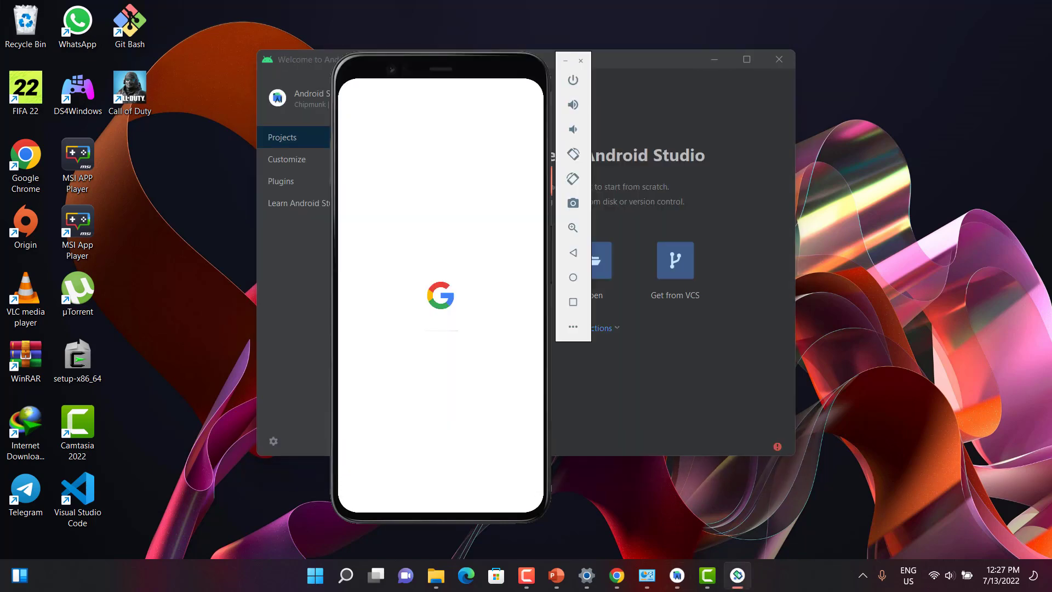
click(715, 59)
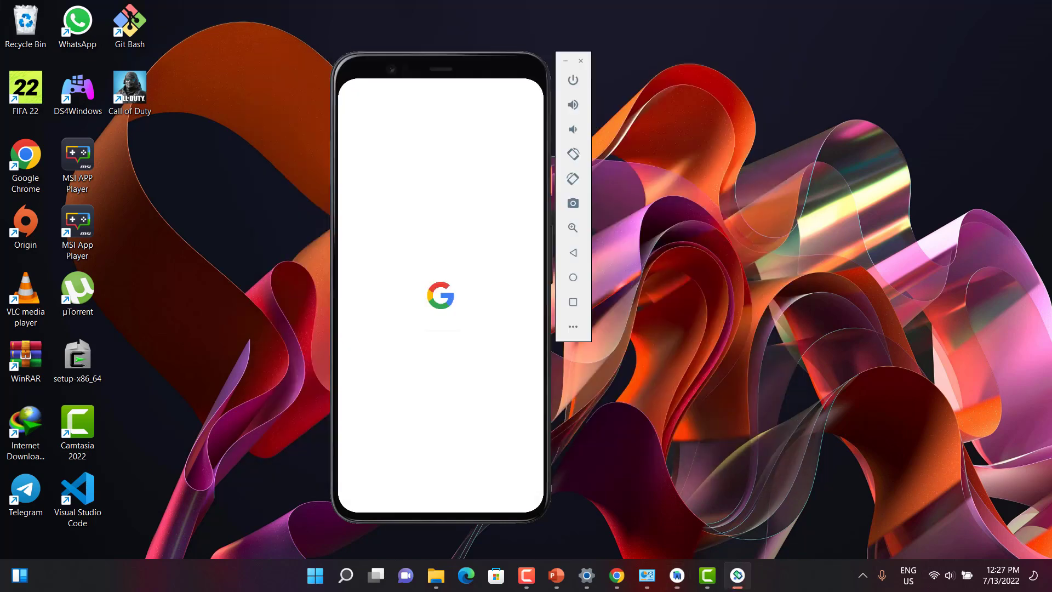
drag(488, 63, 938, 31)
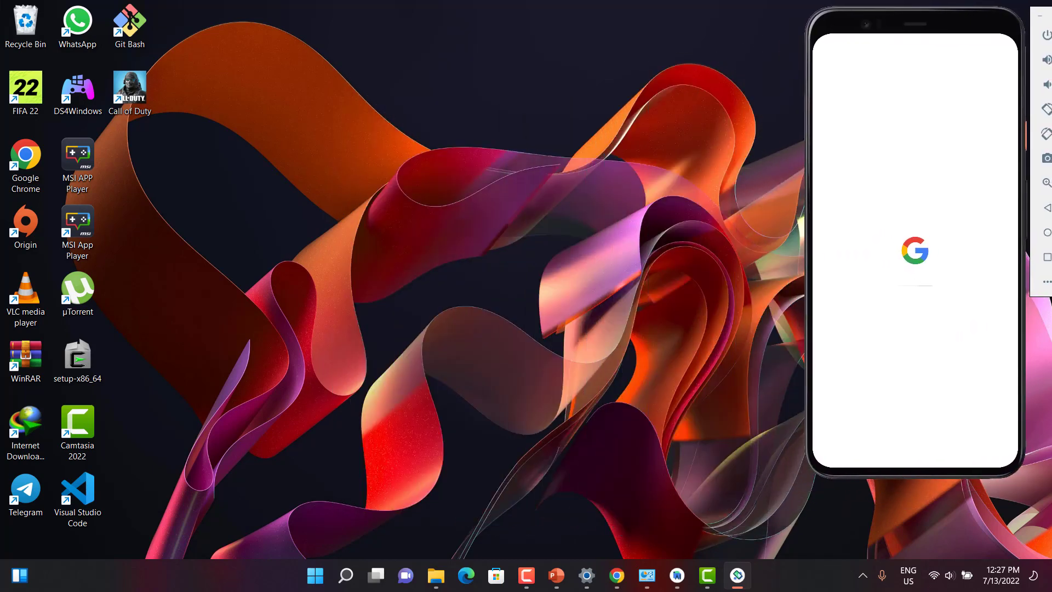